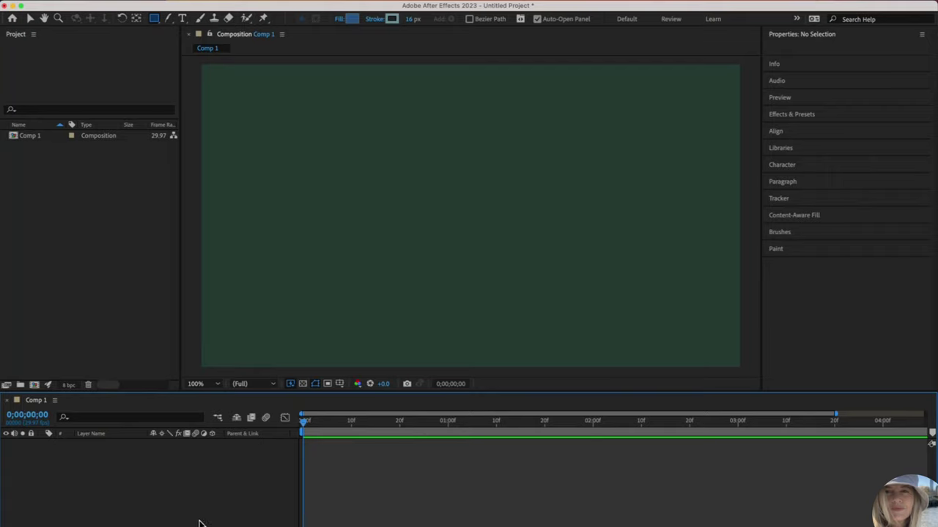
- Use the Rectangle Tool to draw a tall rectangle on the left and a square beside it
left_click(155, 22)
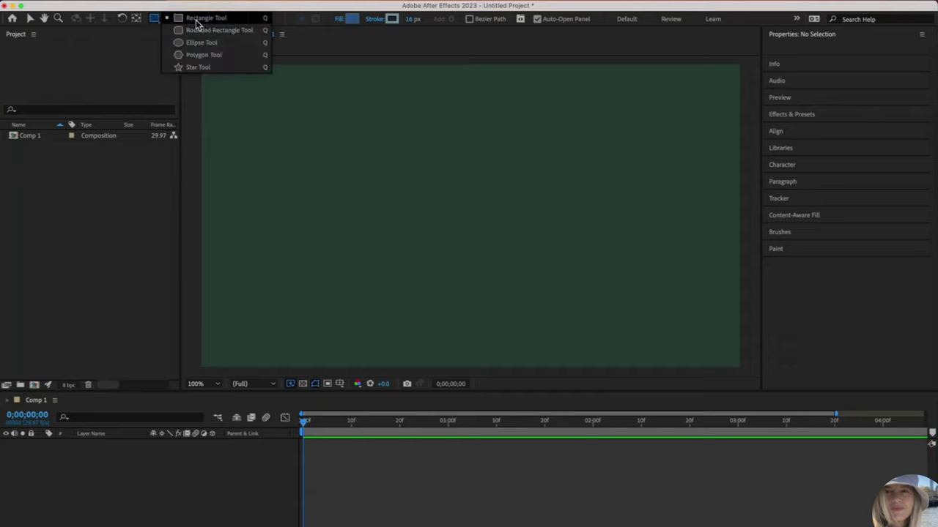
left_click(197, 67)
left_click_drag(231, 111, 342, 273)
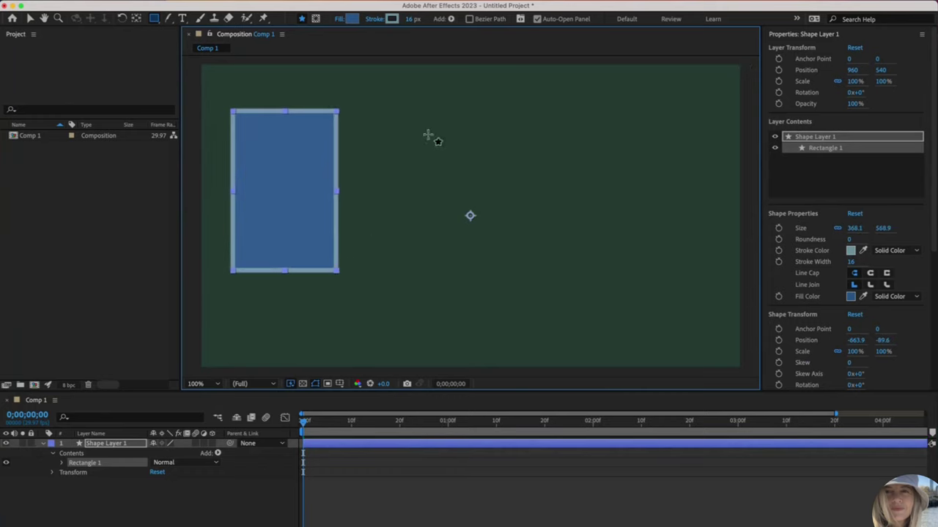
left_click_drag(407, 112, 501, 242)
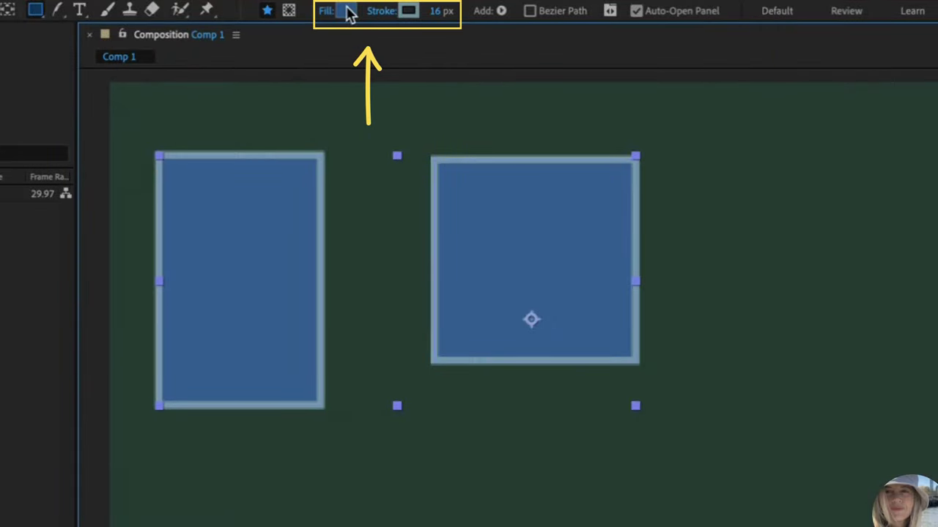
- Give the square a dark green fill colour
left_click(348, 13)
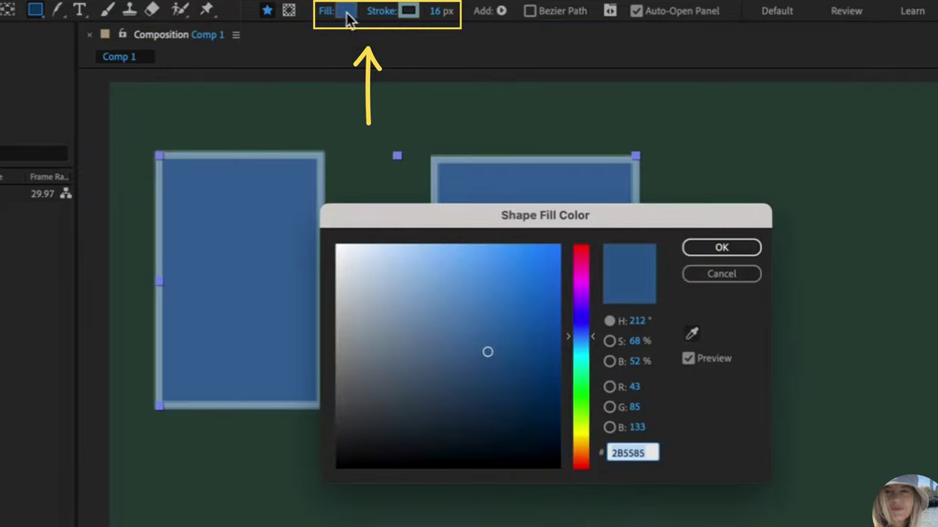
left_click(577, 378)
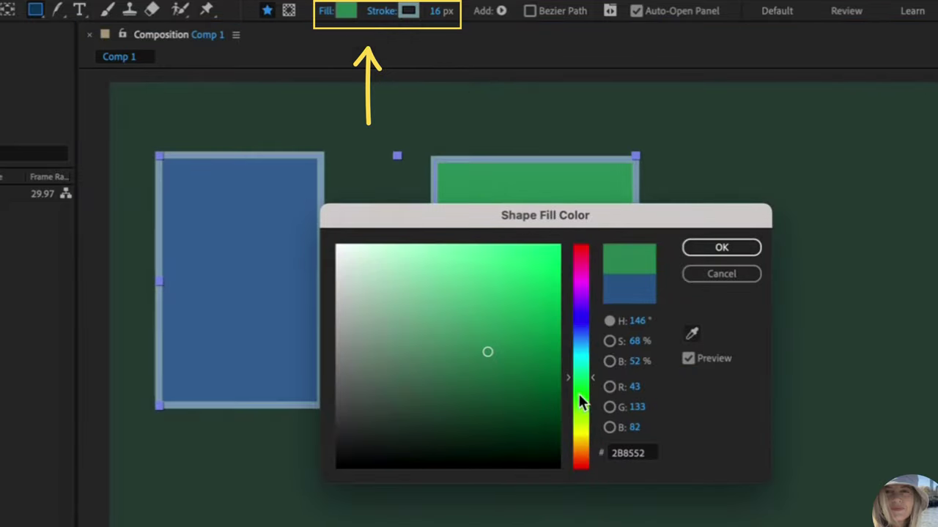
left_click(496, 371)
left_click(731, 251)
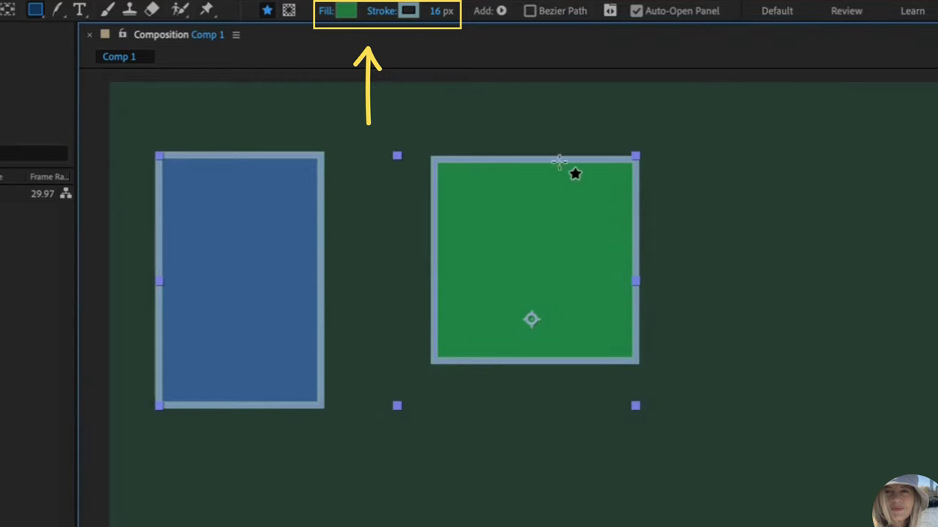
- Make the square's outline blue-teal with a stroke width of 6 px
left_click(409, 11)
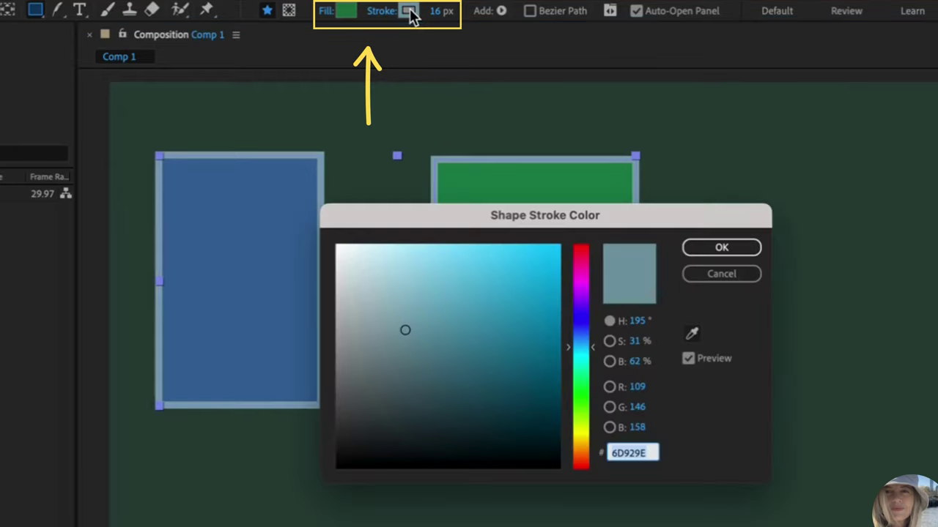
left_click(472, 337)
left_click(726, 249)
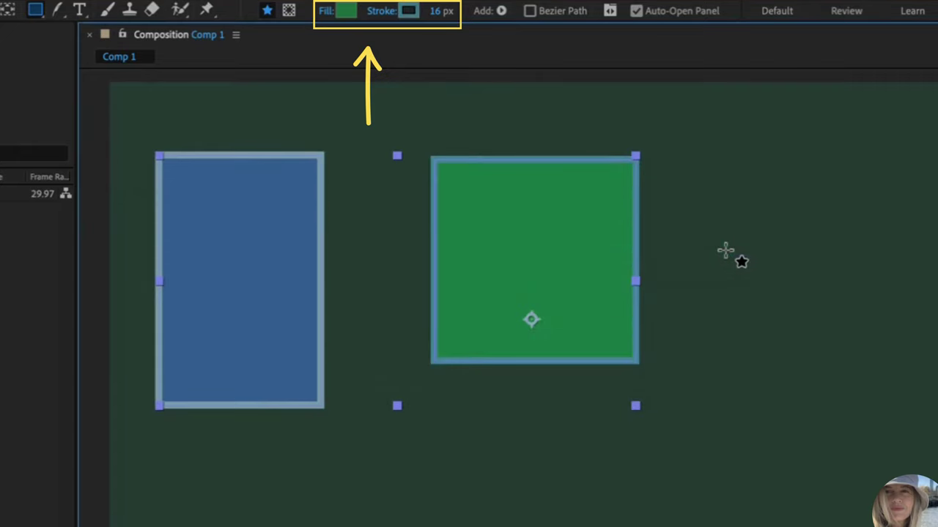
mouse_move(441, 16)
left_mouse_down()
mouse_move(427, 14)
mouse_move(441, 15)
left_mouse_up()
left_click(436, 11)
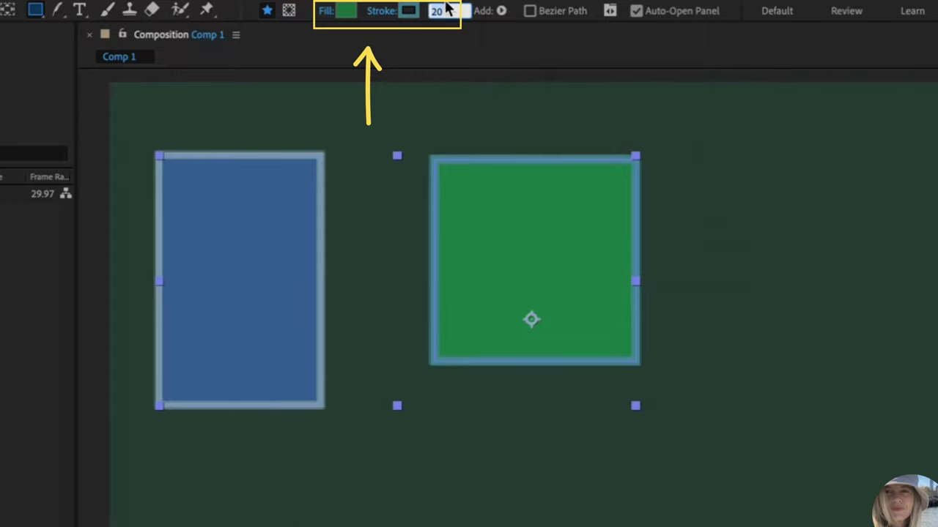
type("6")
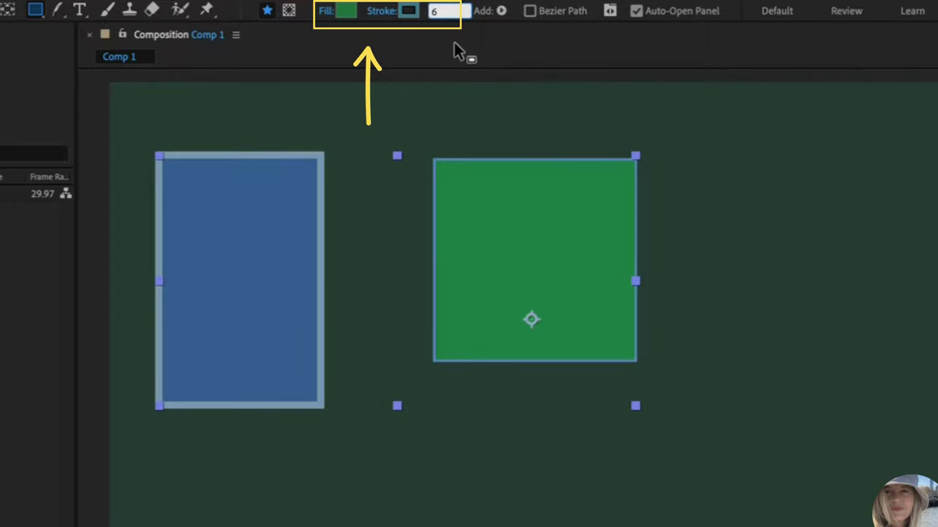
key("Return")
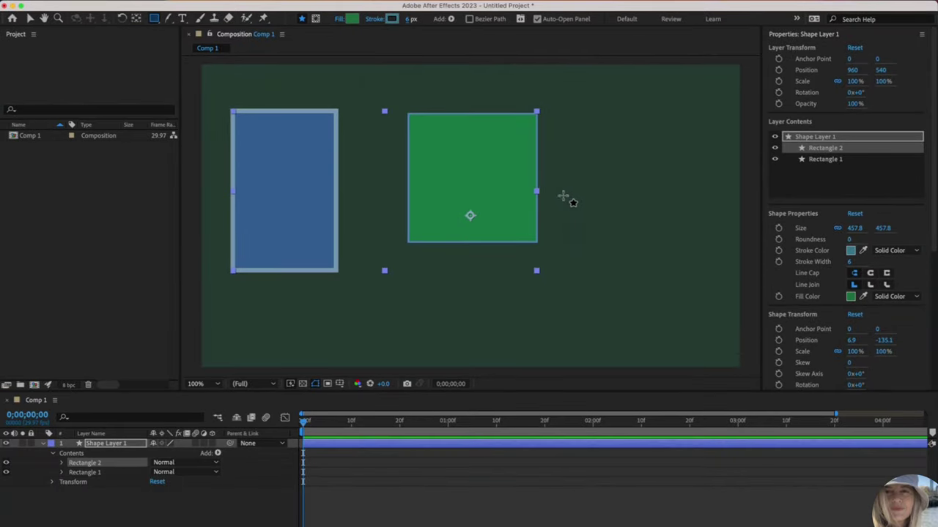
- Set the square's stroke to None in Stroke Options, leaving only its green fill
left_click(392, 19)
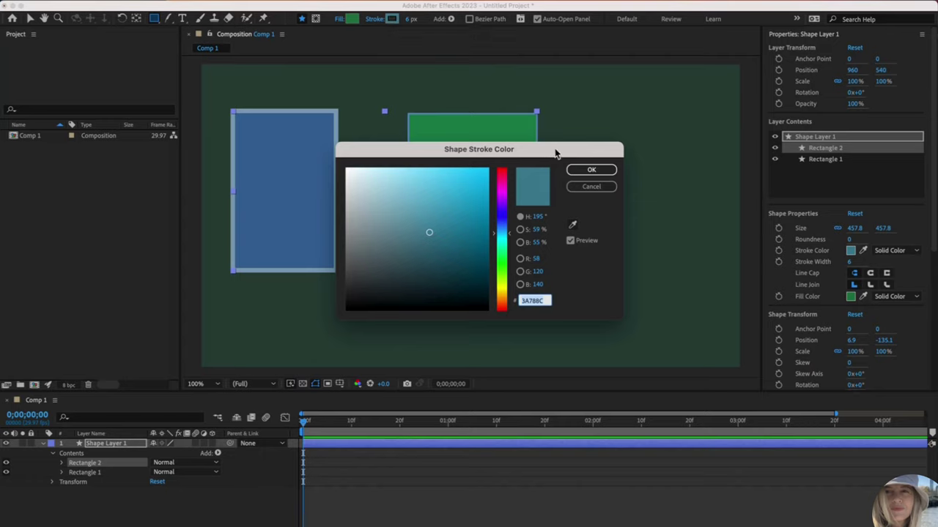
left_click(591, 186)
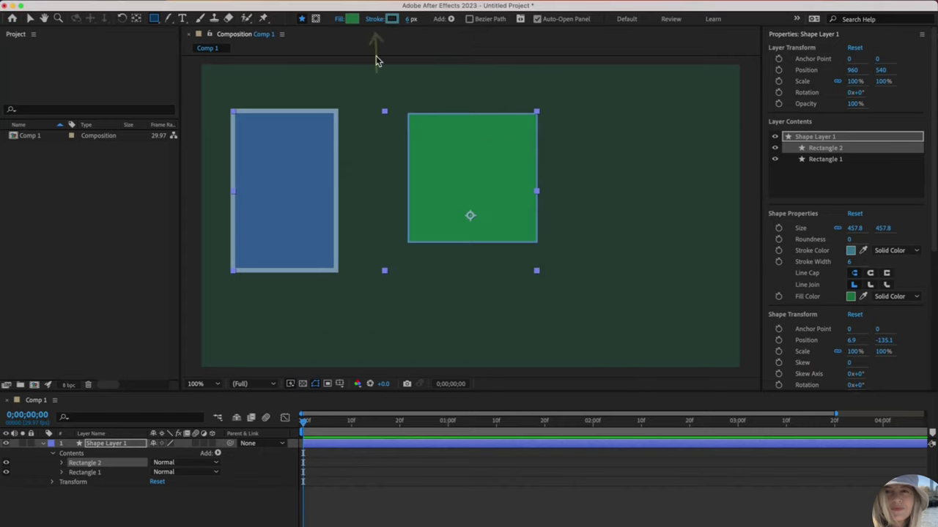
left_click(374, 21)
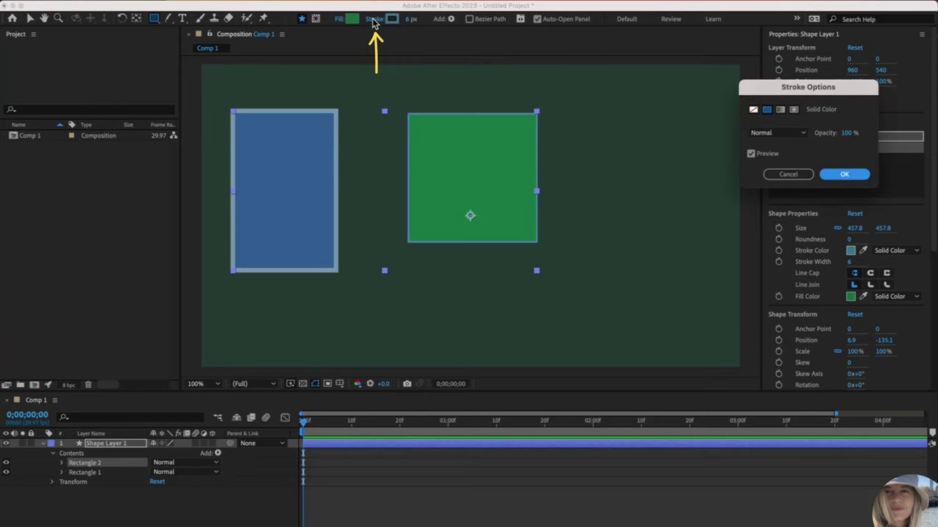
mouse_move(764, 91)
left_mouse_down()
mouse_move(550, 88)
mouse_move(431, 105)
mouse_move(430, 88)
left_mouse_up()
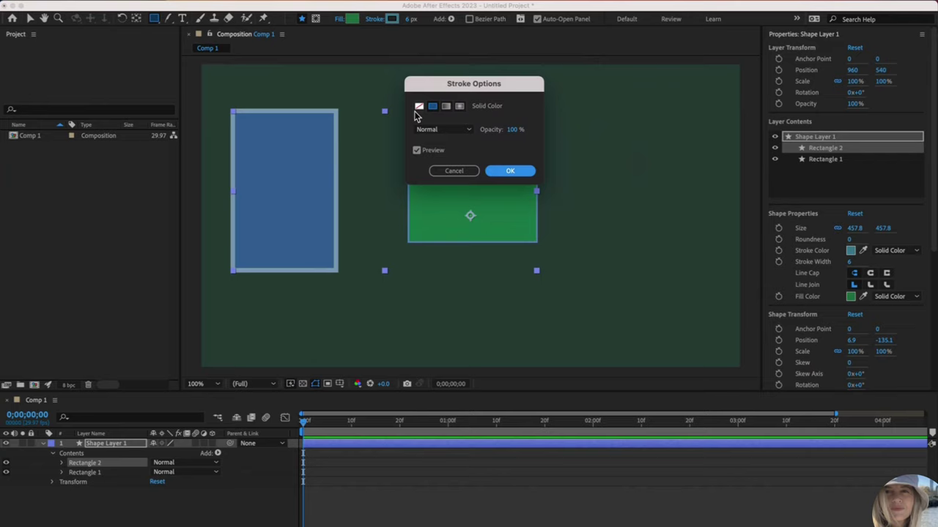
left_click(419, 106)
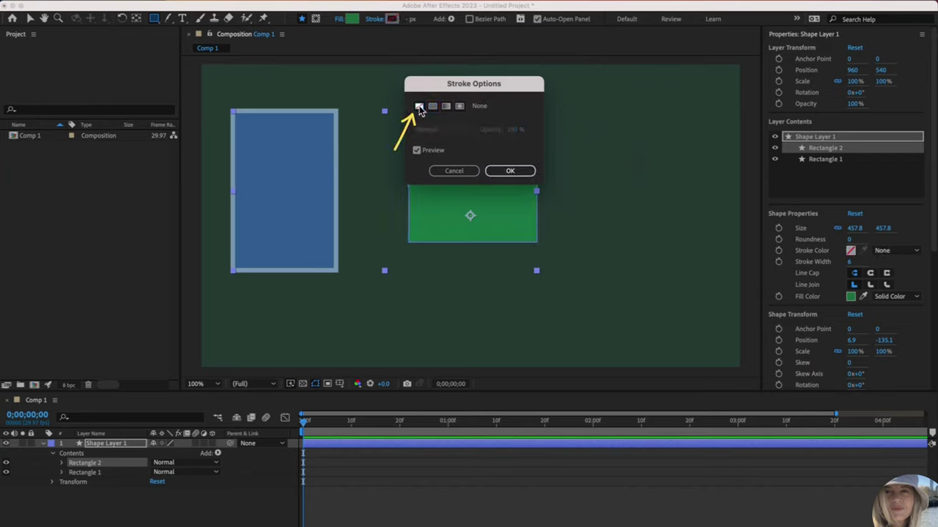
left_click(512, 170)
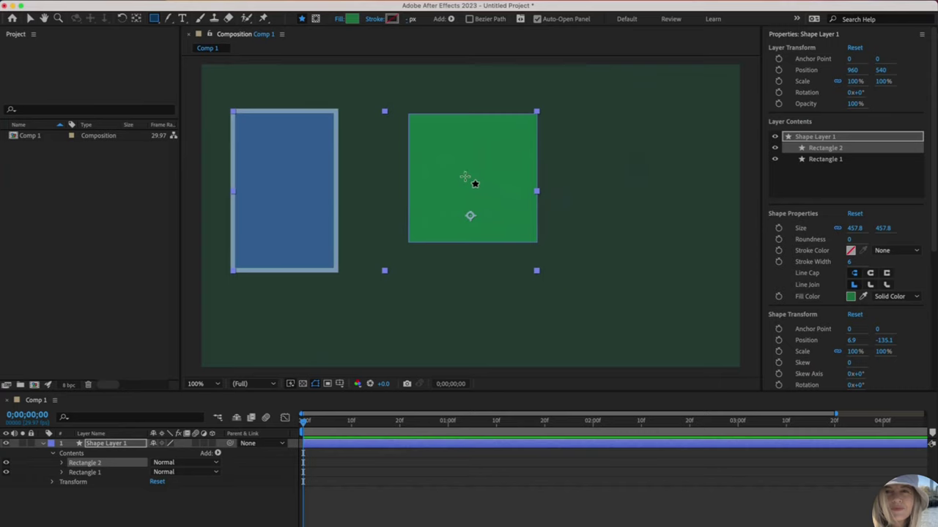
- Draw a tall 325.4 × 639 green rectangle at the right as a new Shape Layer 2
left_click(384, 522)
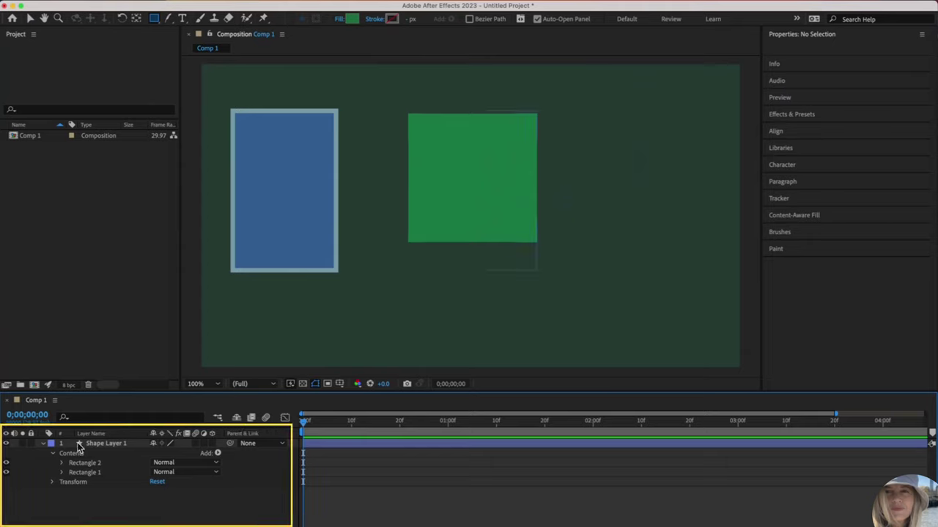
left_click(42, 444)
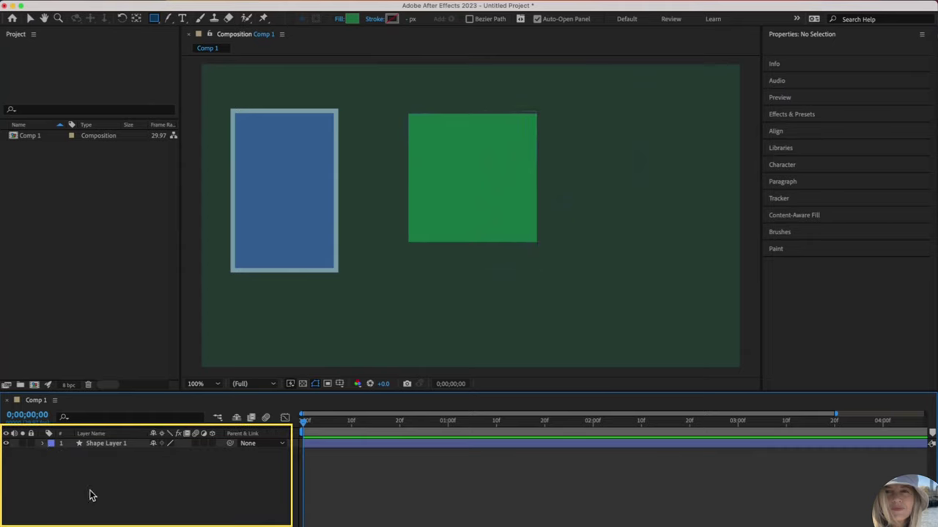
left_click(42, 444)
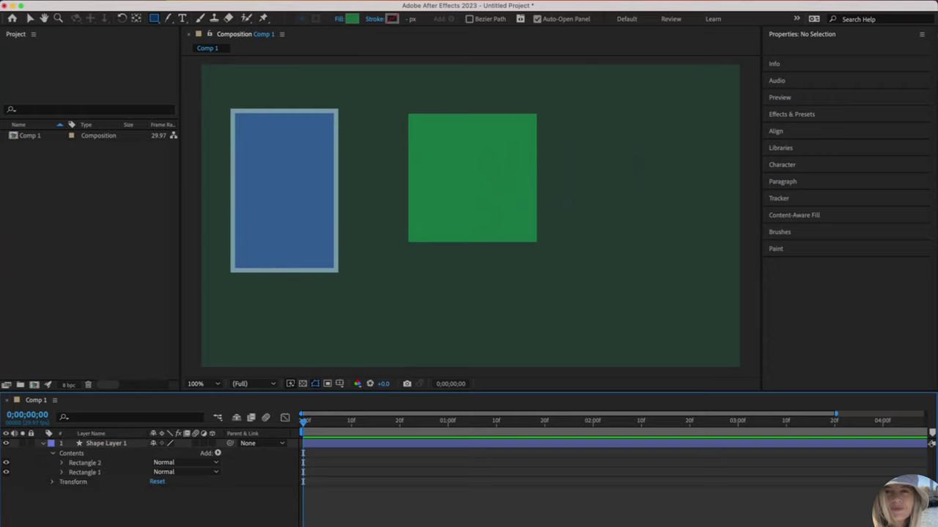
left_click_drag(583, 169, 674, 347)
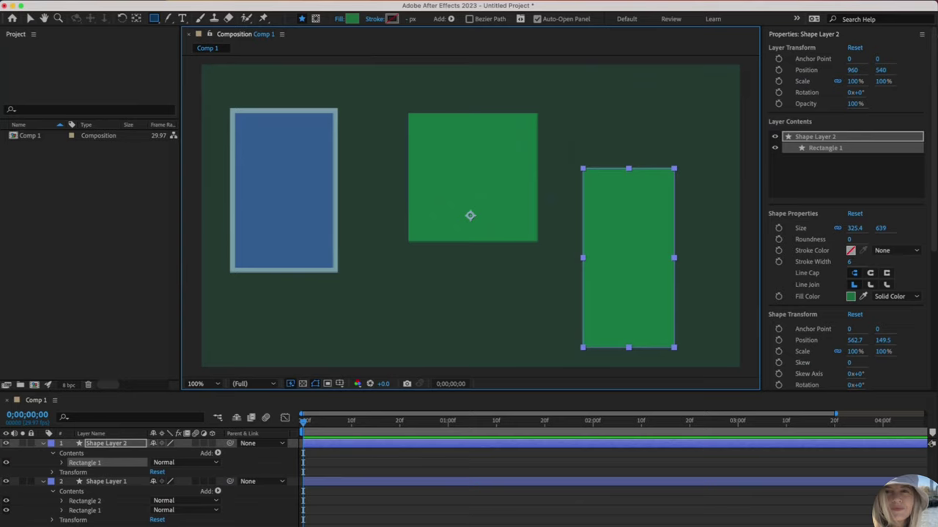
- Collapse both shape layers, switch to the Selection tool, and select Shape Layer 1 via the blue rectangle
left_click(487, 253)
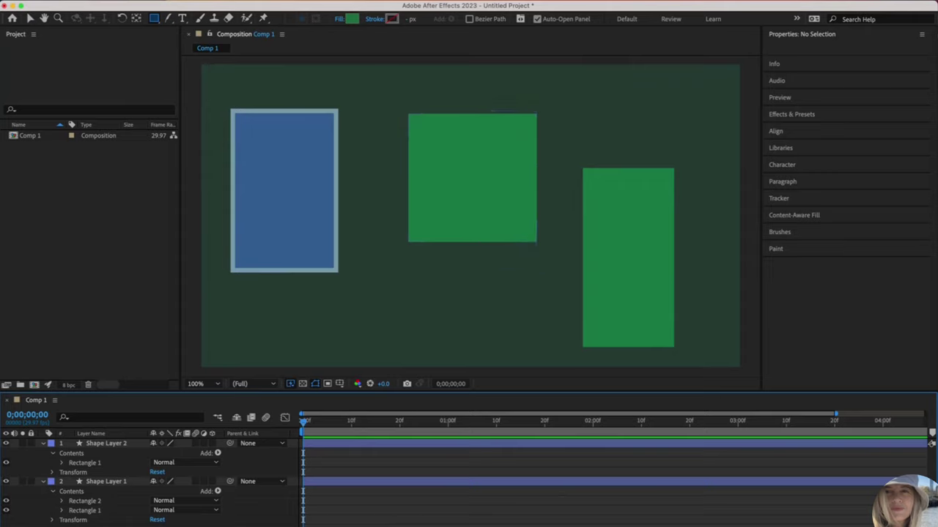
left_click(53, 453)
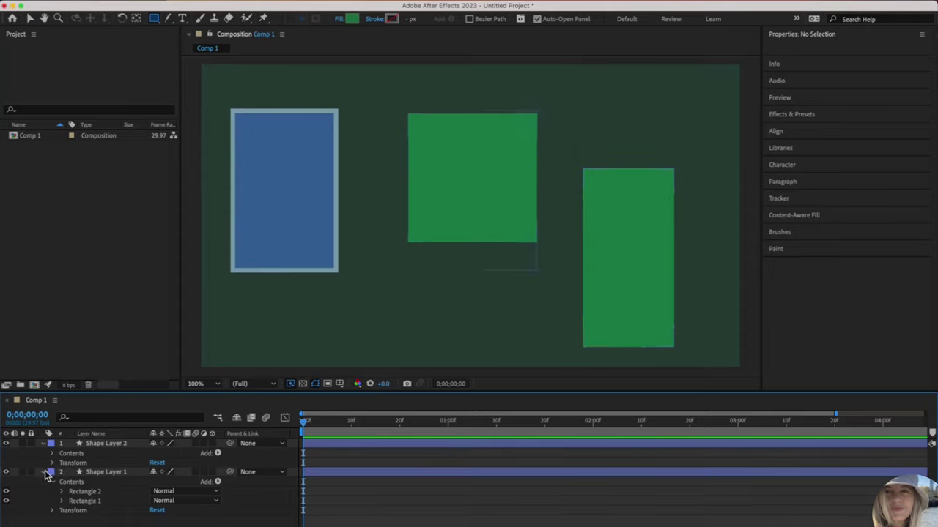
left_click(43, 472)
left_click(43, 444)
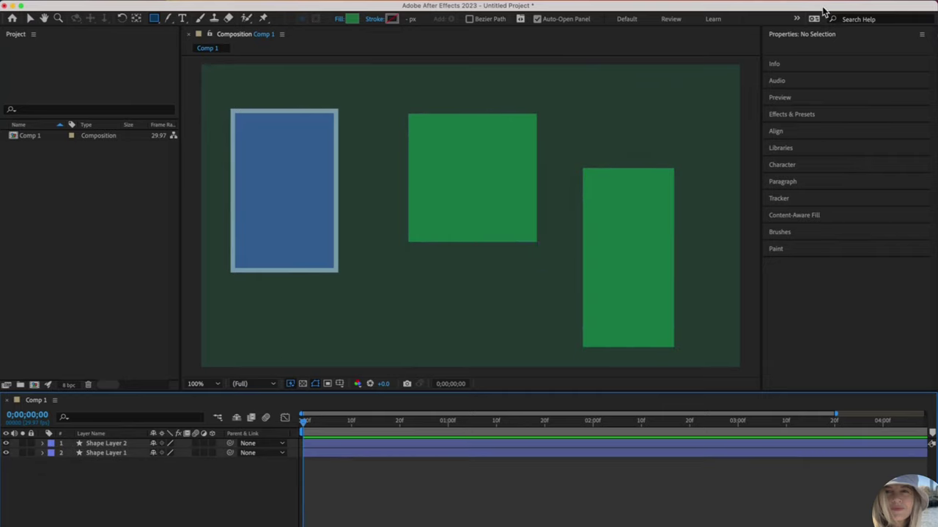
left_click(802, 35)
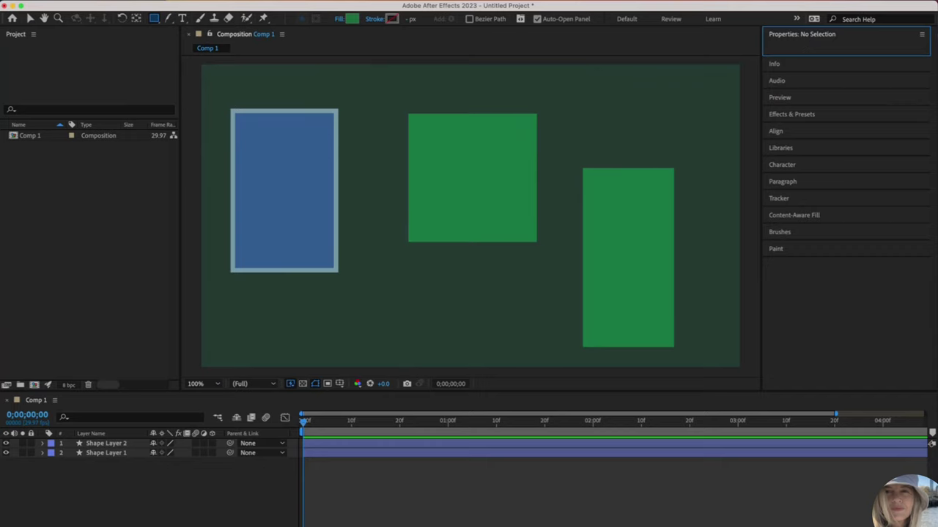
left_click(30, 17)
left_click(295, 201)
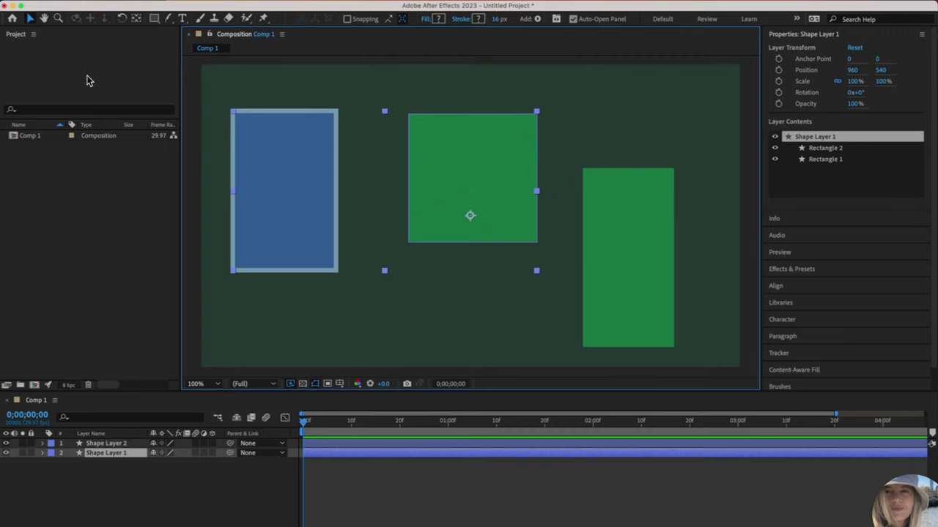
- Move Shape Layer 1 to position 1024, 458 and inspect its Rectangle 2 and Rectangle 1
key("ctrl+shift+a")
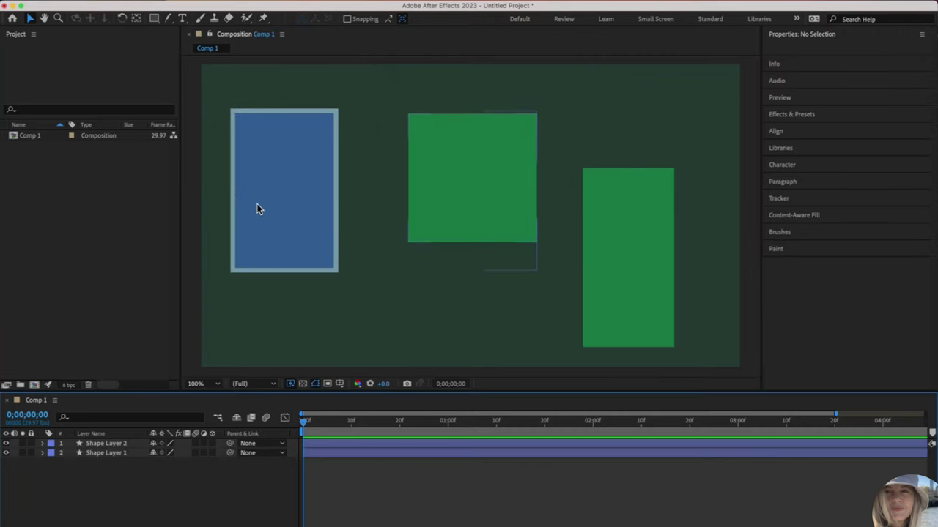
left_click(257, 204)
left_click_drag(260, 201, 281, 203)
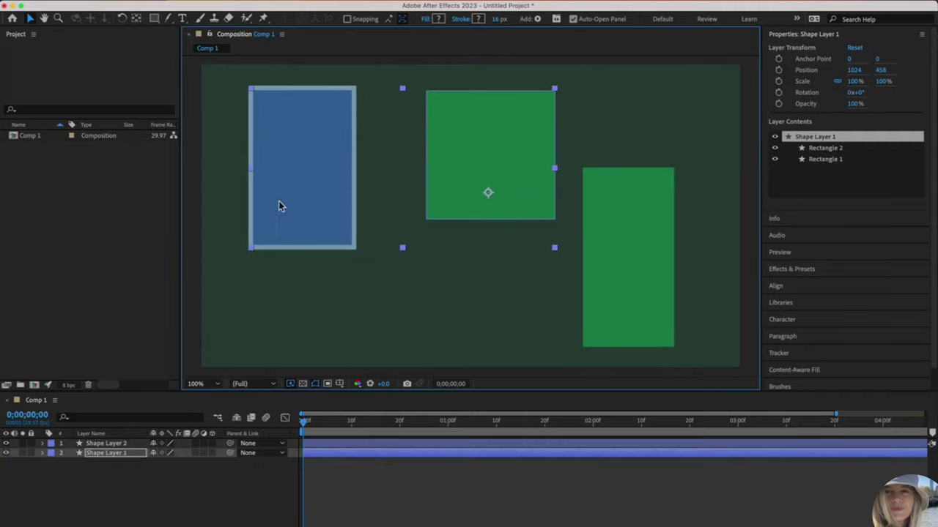
left_click(824, 150)
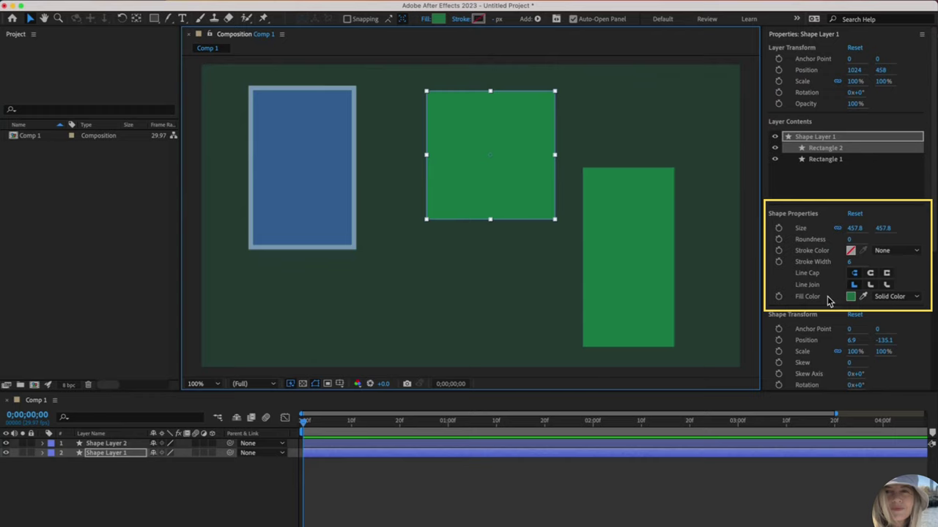
left_click(822, 160)
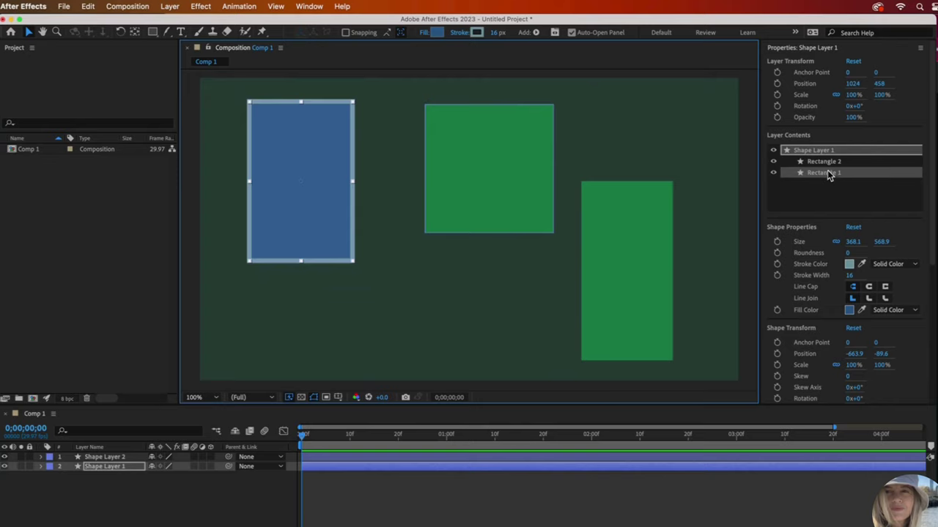
left_click(819, 50)
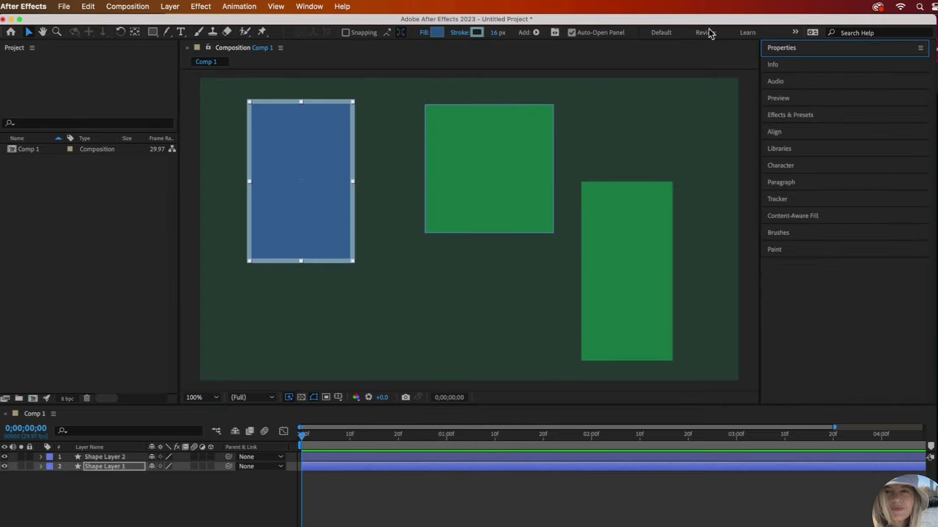
- Restore the Properties panel from the Window menu and expand both shape layers to show Rectangle 2's path, stroke and fill
left_click(311, 7)
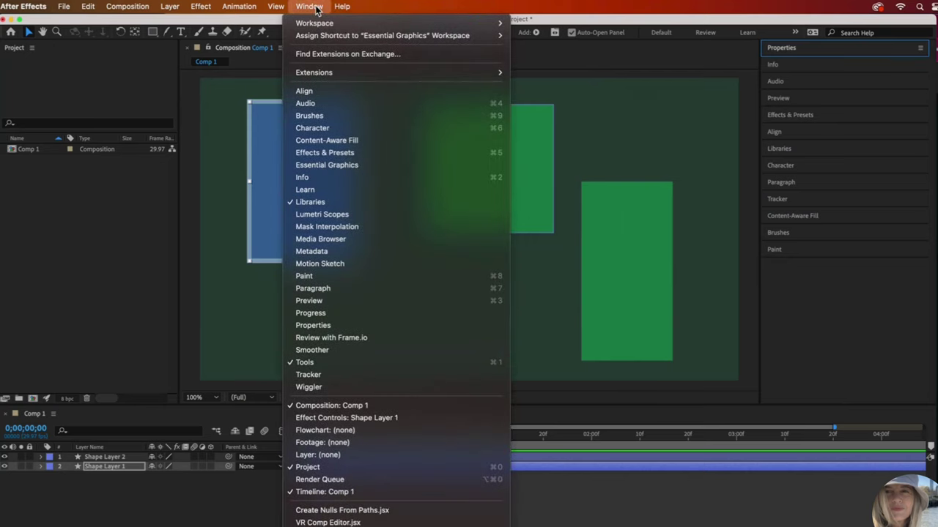
left_click(358, 311)
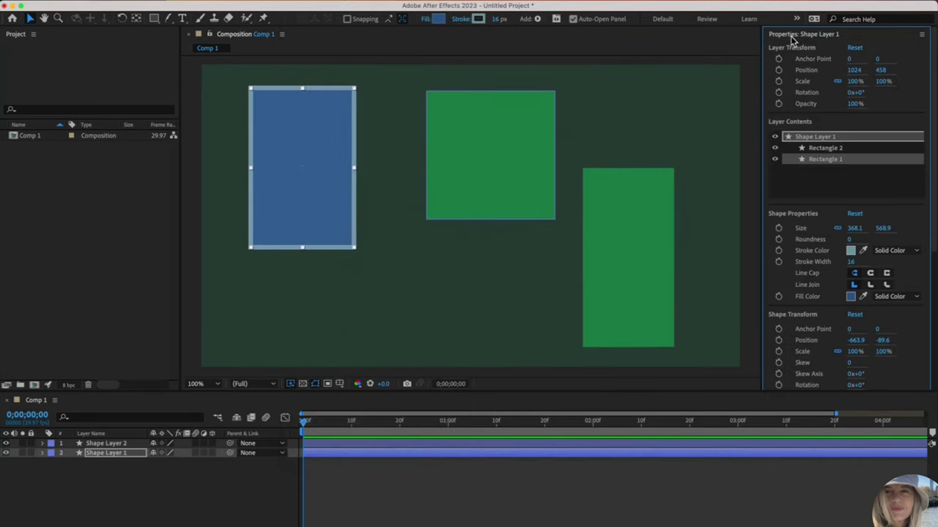
left_click(791, 37)
left_click(791, 37)
left_click(42, 453)
left_click(43, 444)
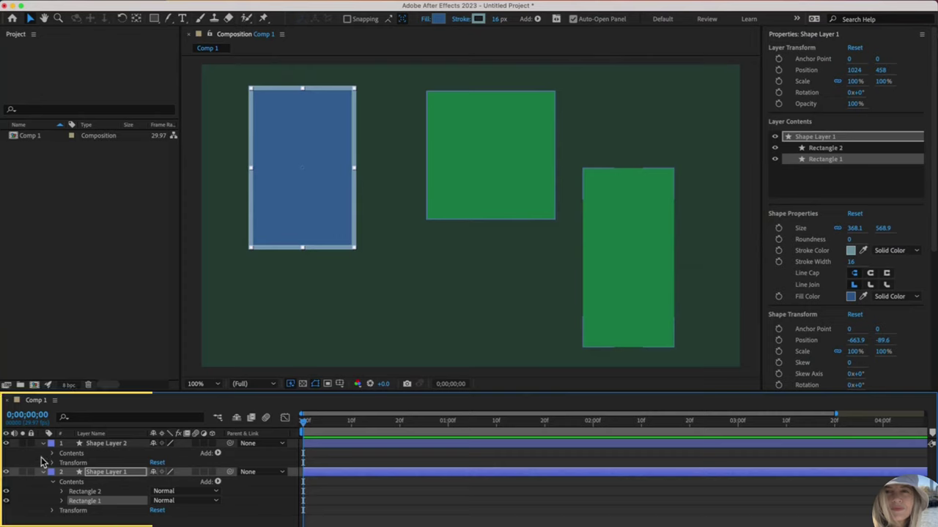
left_click(62, 492)
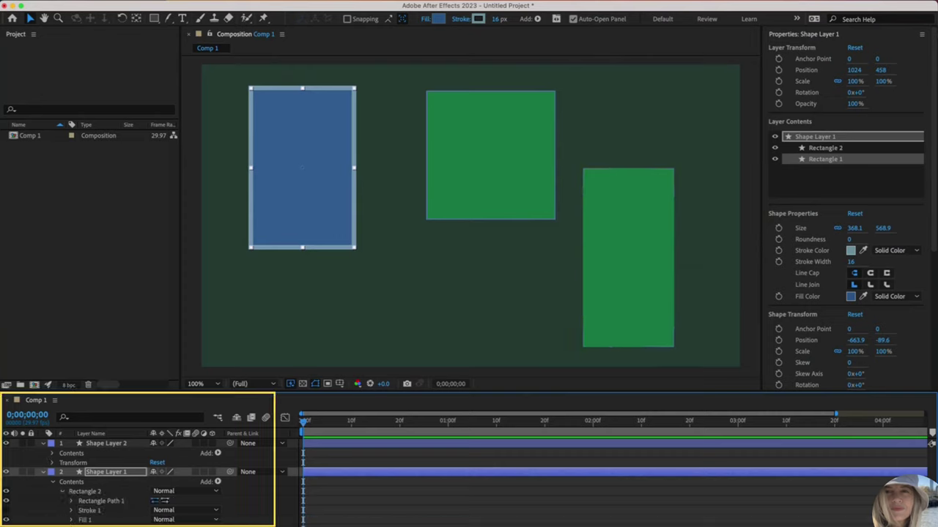
scroll(139, 476, "down", 1)
- Shift the tall green rectangle, blue rectangle and green square further left
scroll(73, 515, "up", 2)
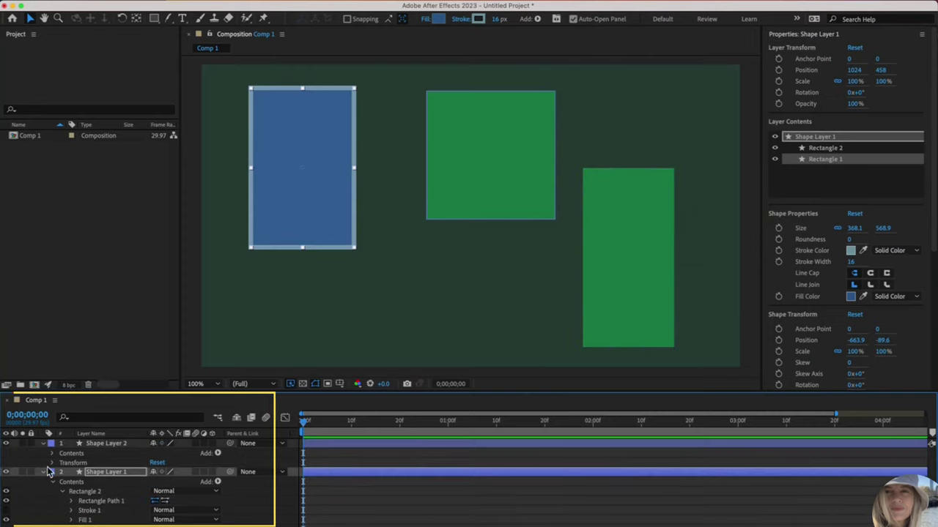
left_click(48, 472)
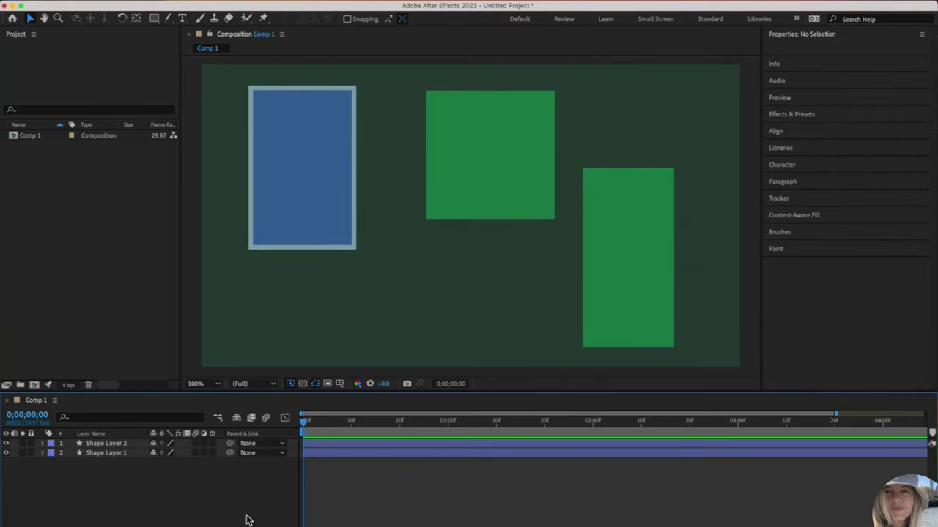
left_click_drag(621, 287, 305, 298)
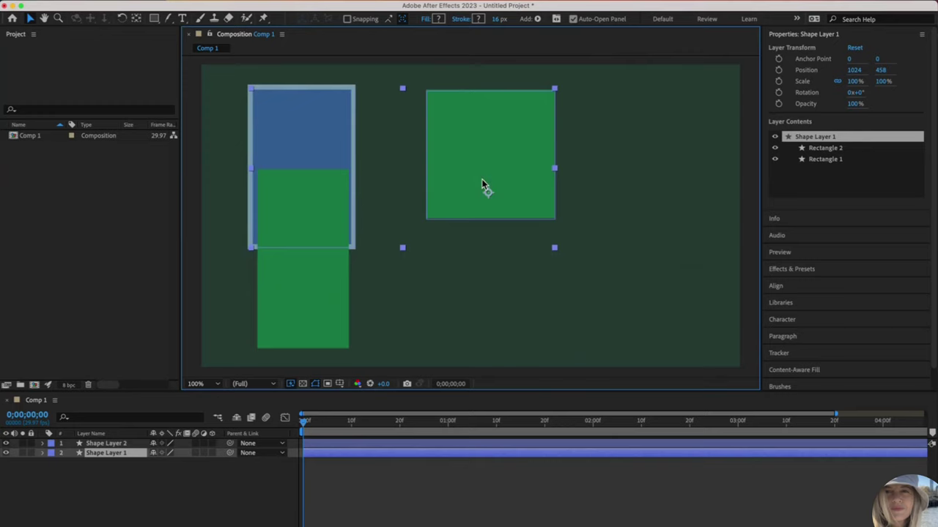
left_click_drag(483, 183, 455, 156)
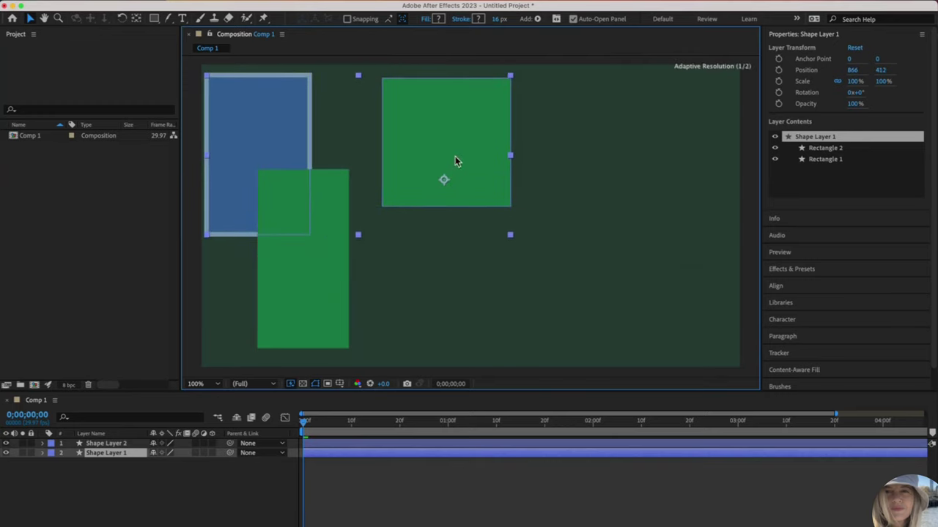
- Add a large green ellipse at the upper right and a 457.3 green circle near the bottom centre to Shape Layer 2
left_click(312, 300)
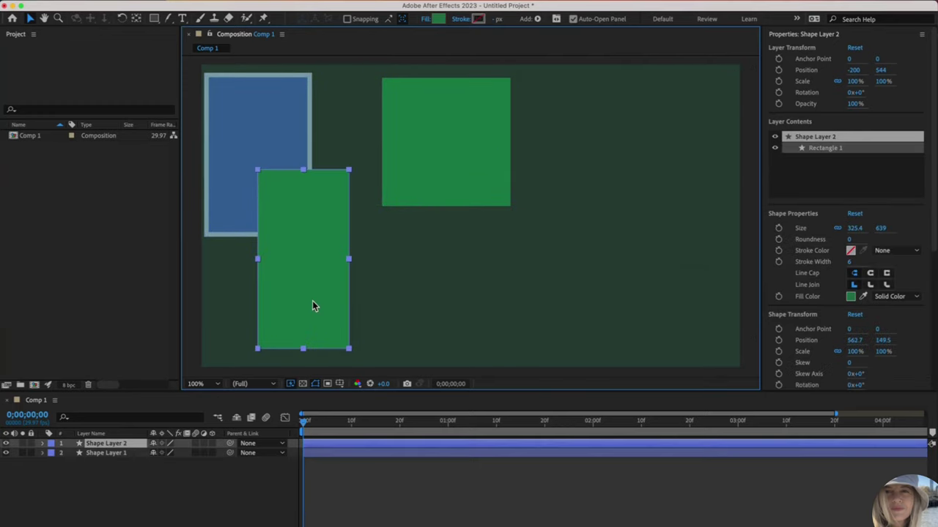
left_click(154, 18)
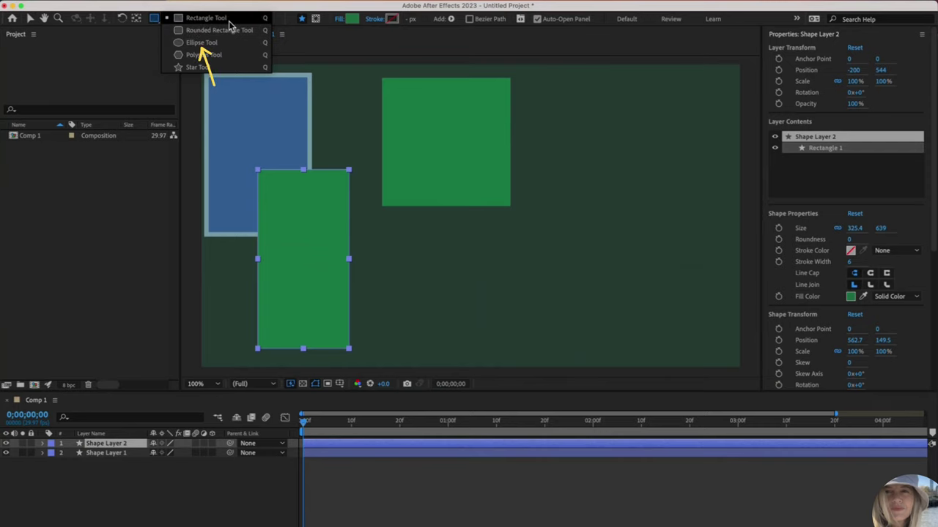
left_click(210, 45)
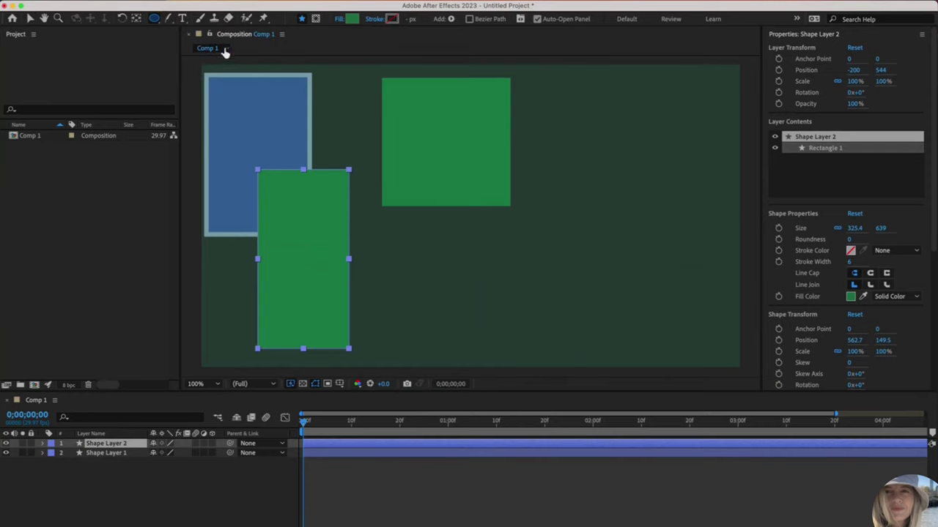
left_click_drag(556, 98, 726, 240)
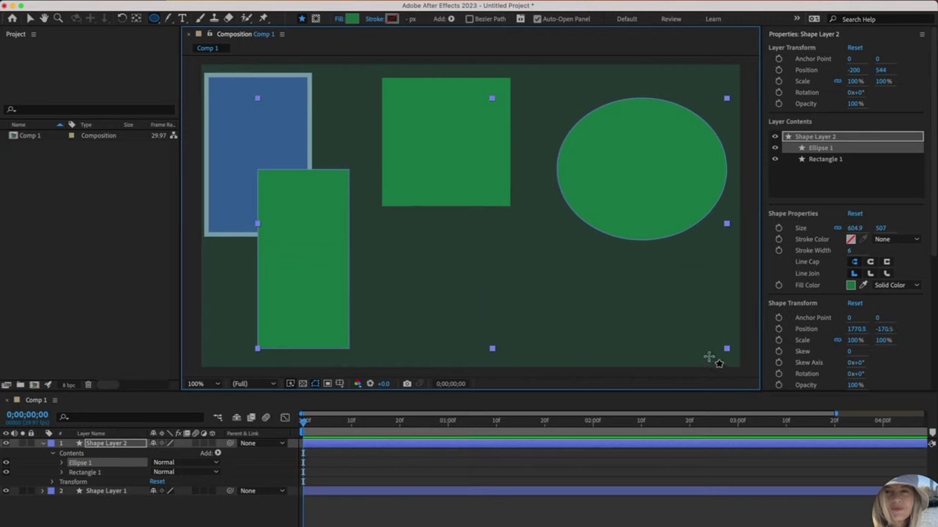
left_click_drag(380, 221, 508, 349)
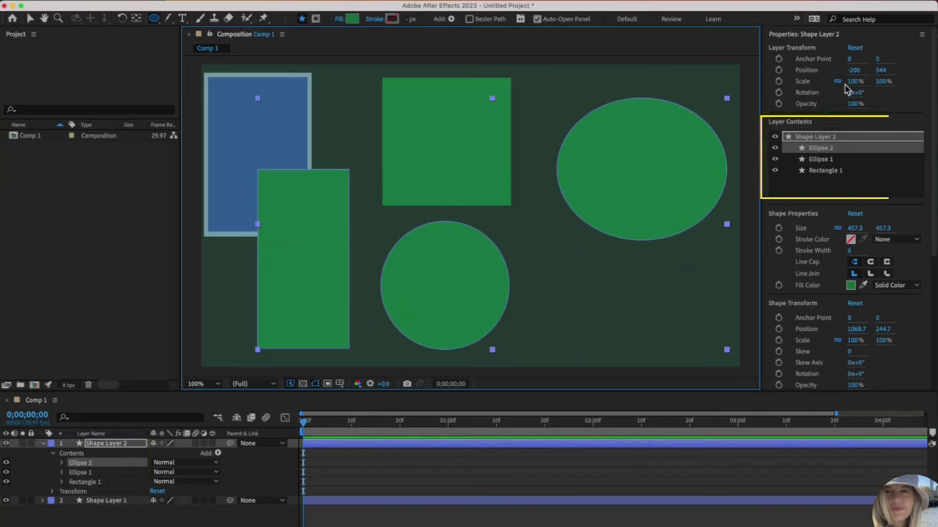
left_click(823, 160)
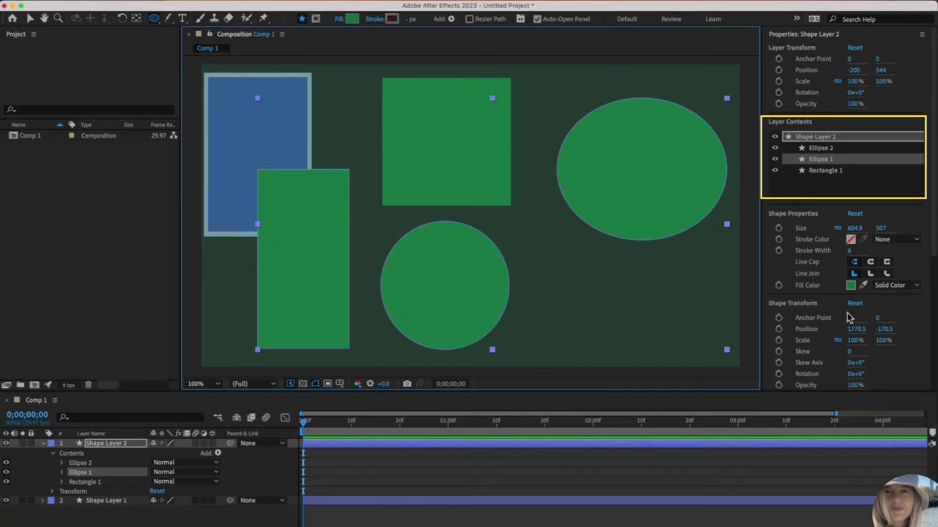
- Change Ellipse 1's stroke colour to green 3A8C47 (hue 130°)
key("v")
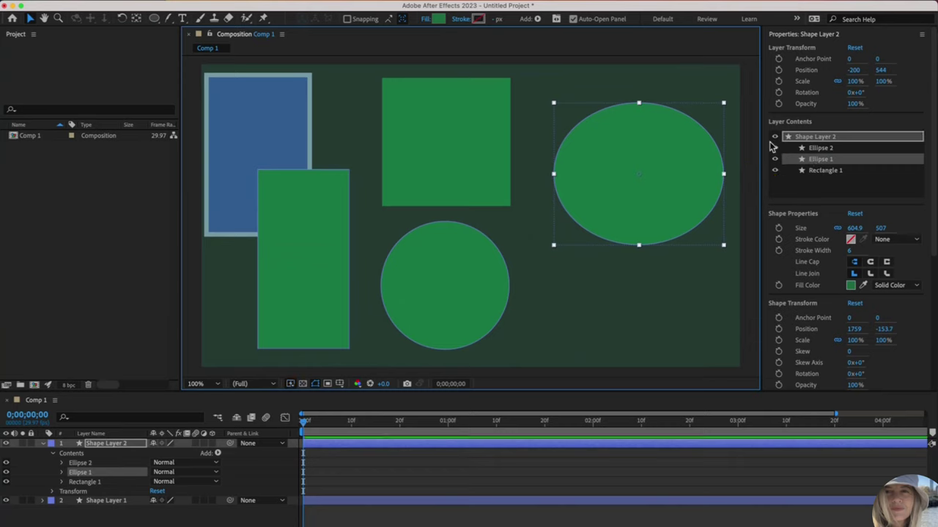
left_click(478, 19)
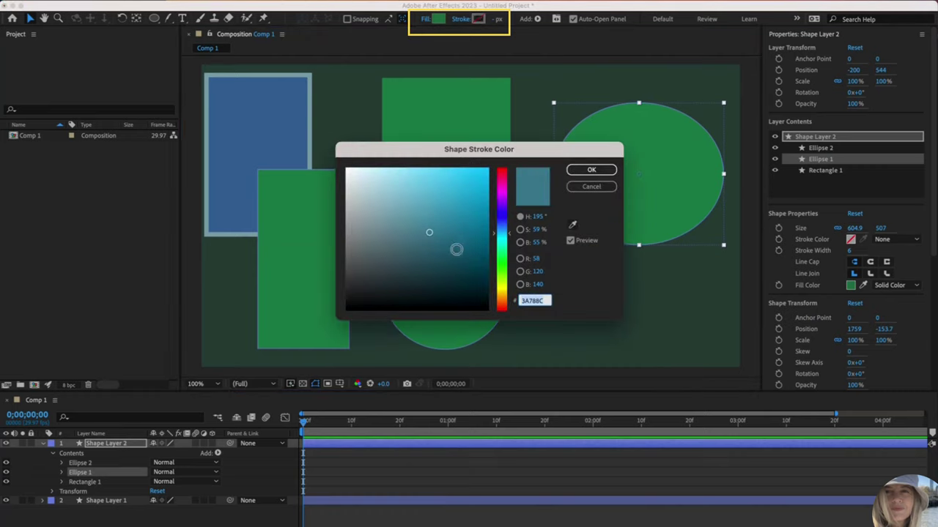
left_click(501, 272)
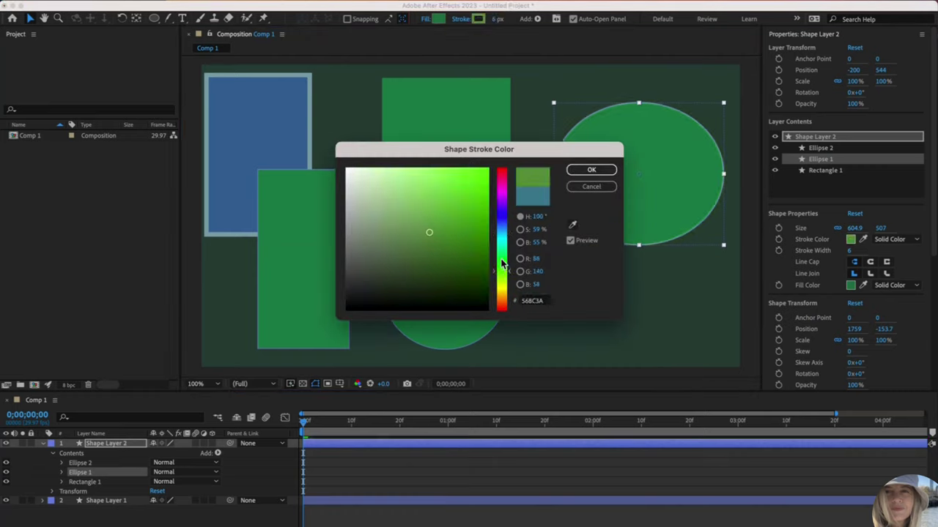
left_click(502, 259)
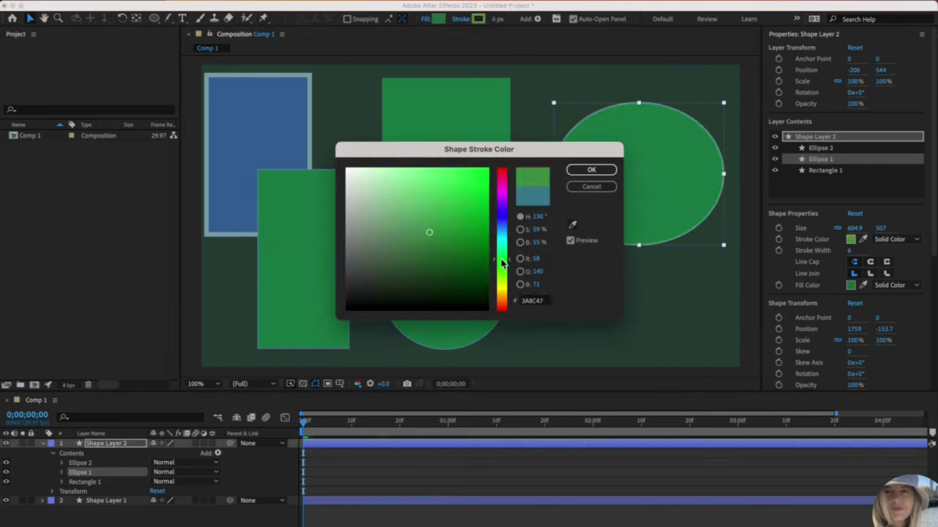
left_click(584, 169)
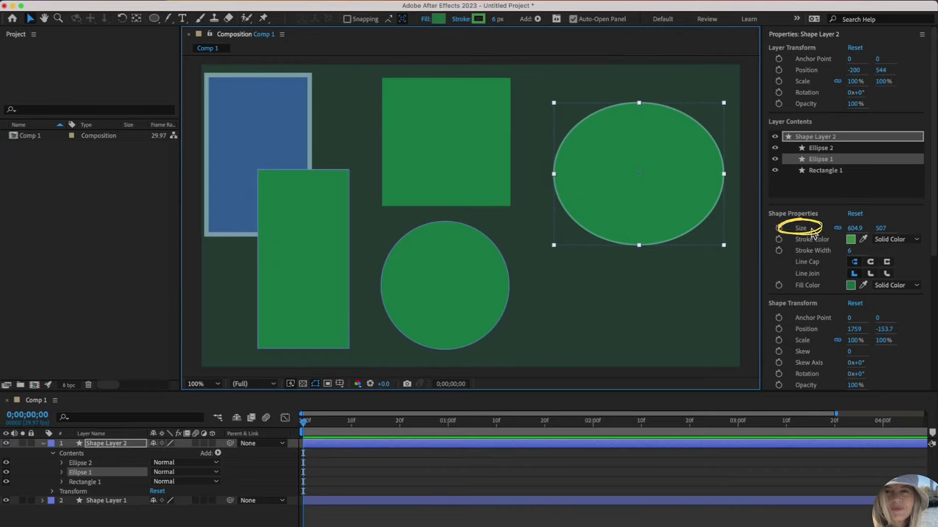
- Enlarge Ellipse 1 with a 32 px stroke and set the tall rectangle's Roundness to 69
mouse_move(855, 228)
left_mouse_down()
mouse_move(887, 228)
mouse_move(802, 229)
mouse_move(901, 230)
mouse_move(872, 230)
mouse_move(852, 253)
mouse_move(869, 254)
left_mouse_up()
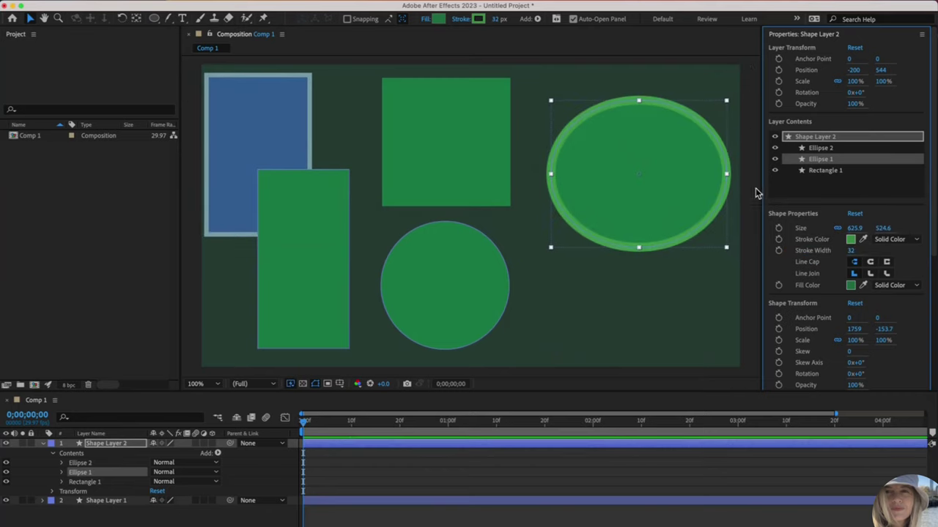
left_click(826, 172)
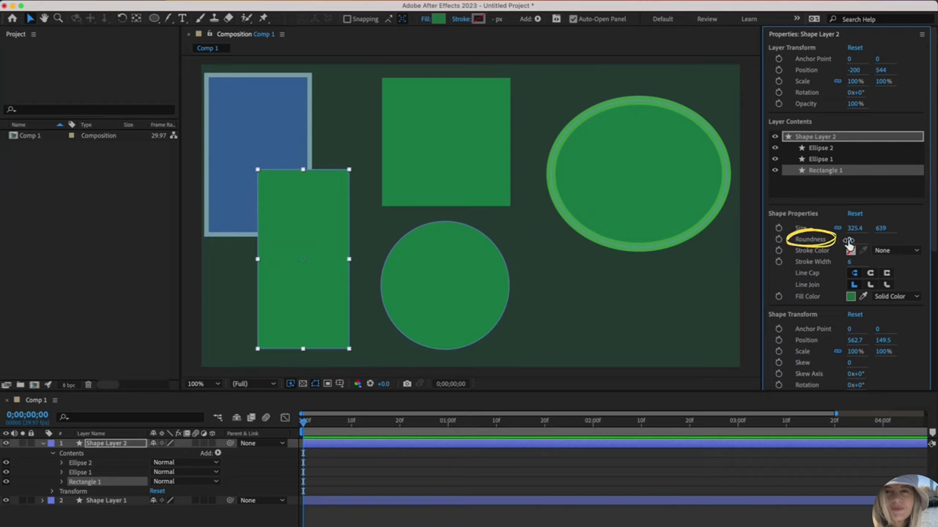
left_click_drag(846, 240, 892, 240)
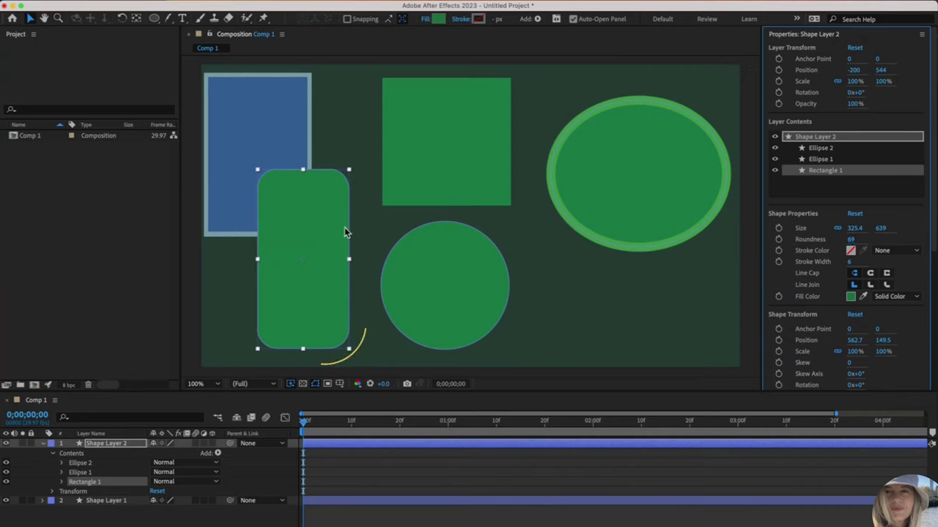
left_click(155, 18)
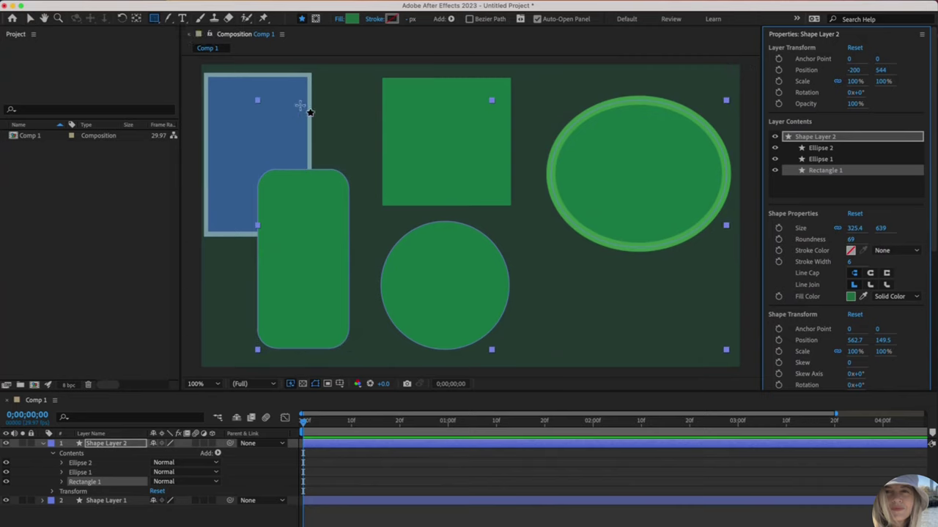
left_click(348, 114)
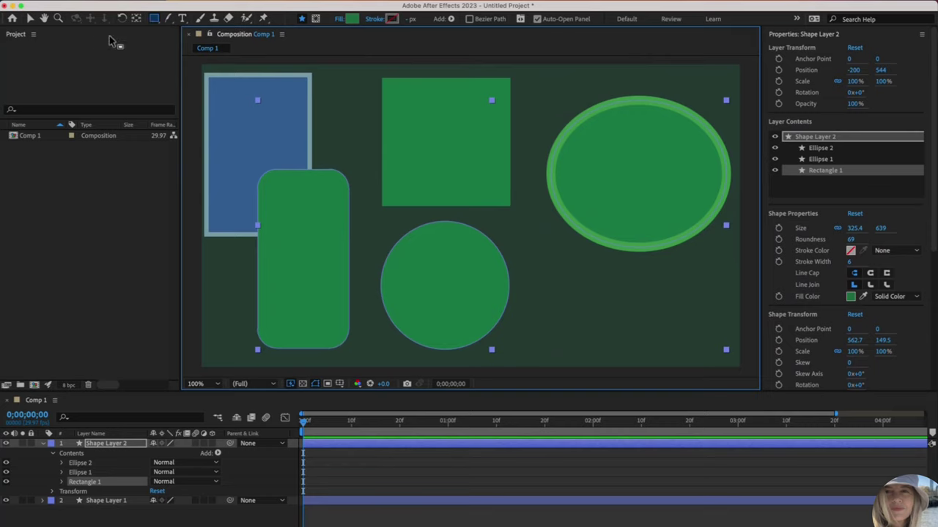
left_click(30, 19)
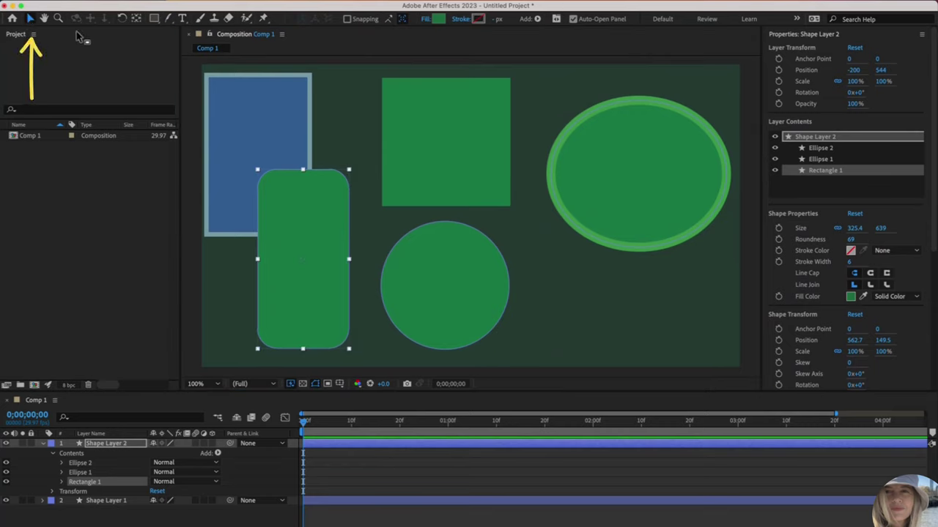
left_click(153, 19)
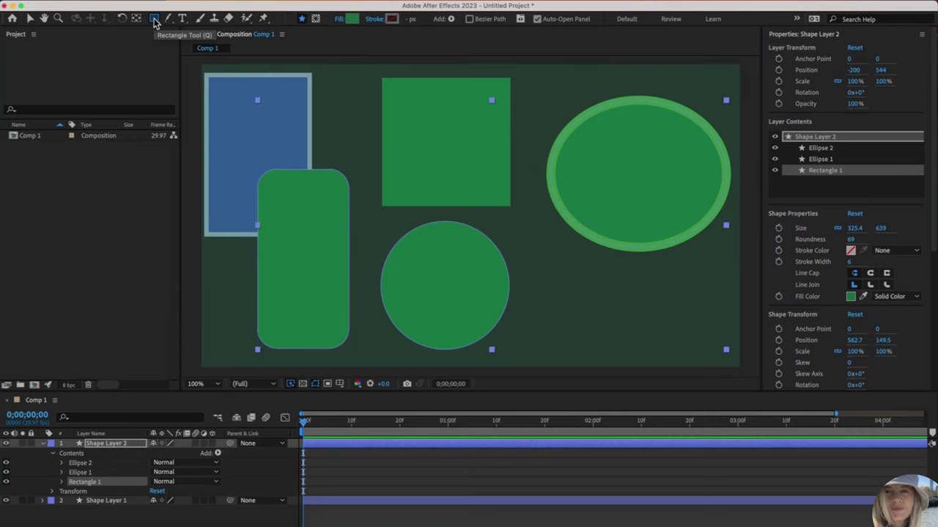
key("v")
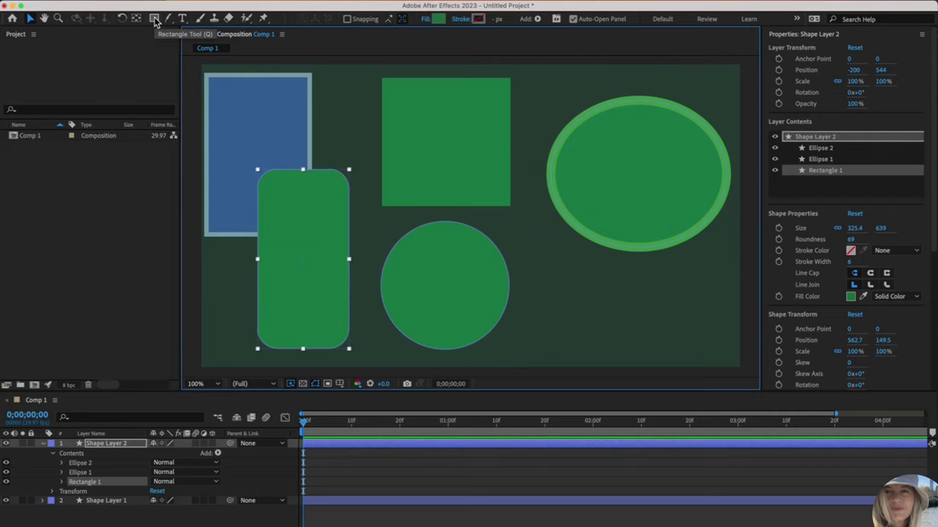
key("F2")
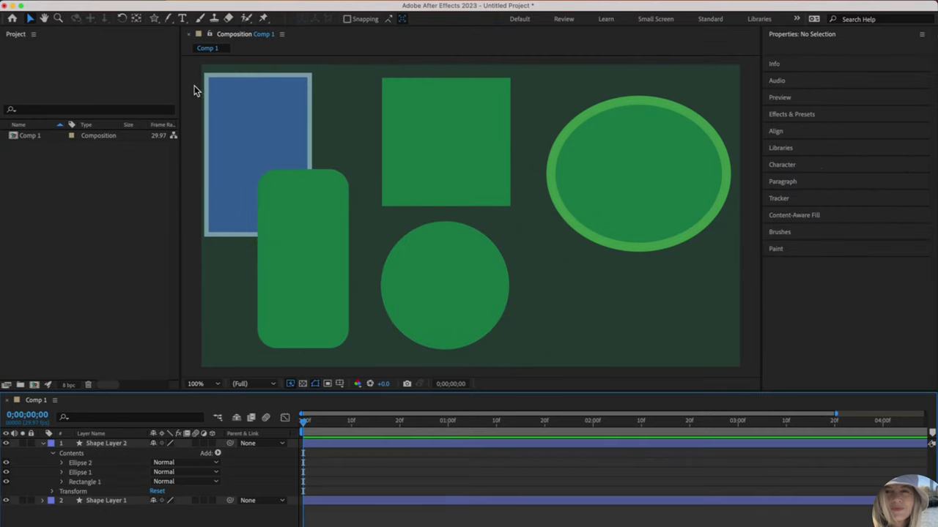
- Delete both existing shape layers from the composition
left_click_drag(194, 87, 725, 351)
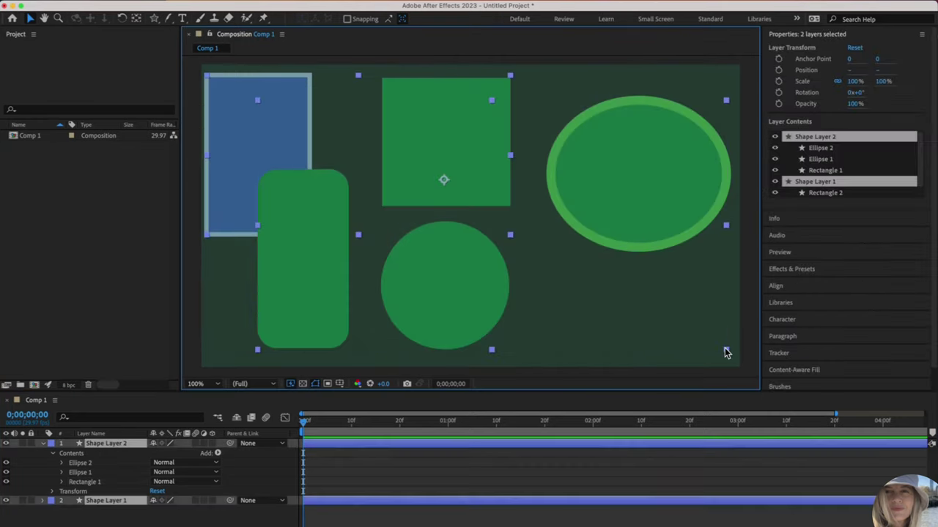
key("Delete")
left_click(66, 506)
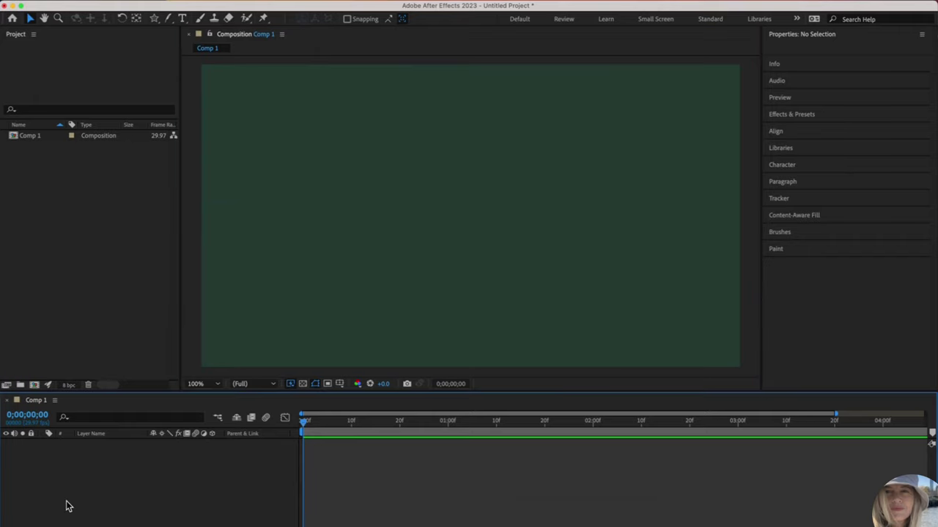
- Draw a pentagon near the left edge and a five-point star in the upper middle
left_click(154, 19)
left_click(203, 54)
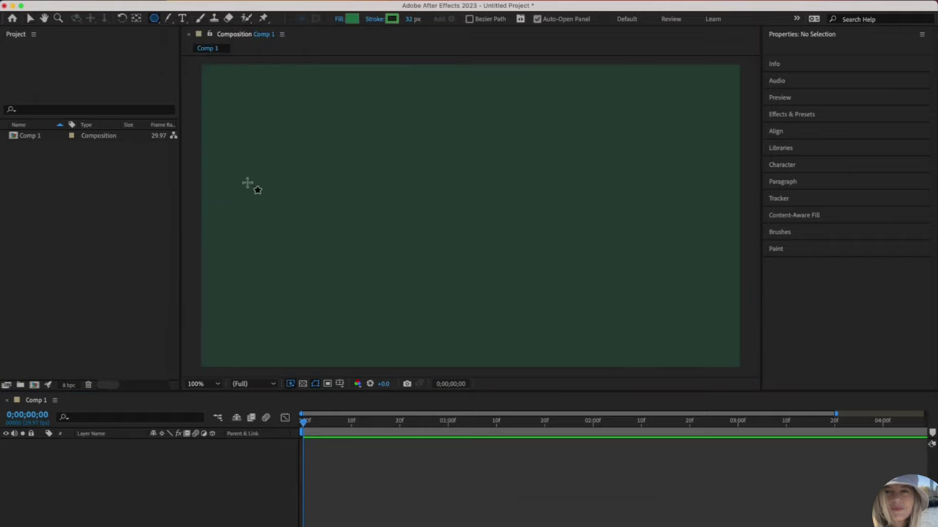
left_click_drag(251, 184, 280, 247)
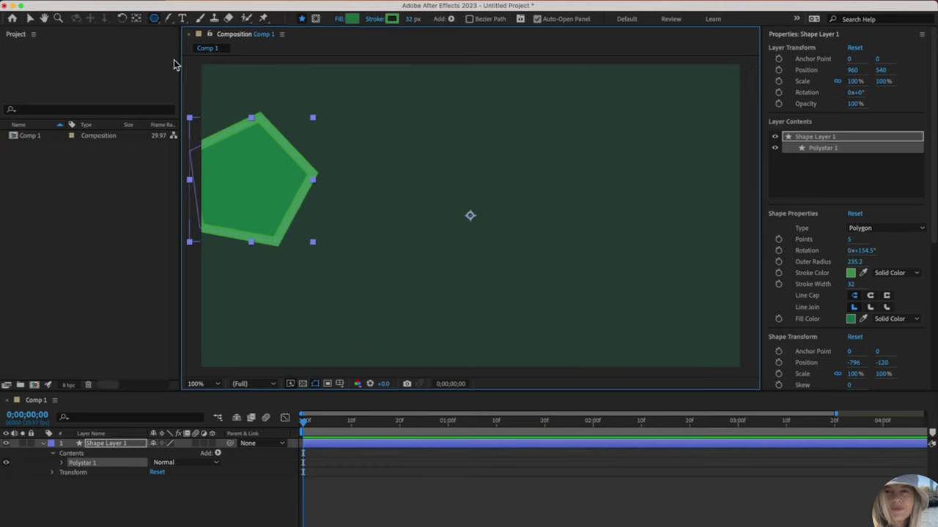
left_click(155, 20)
left_click(189, 64)
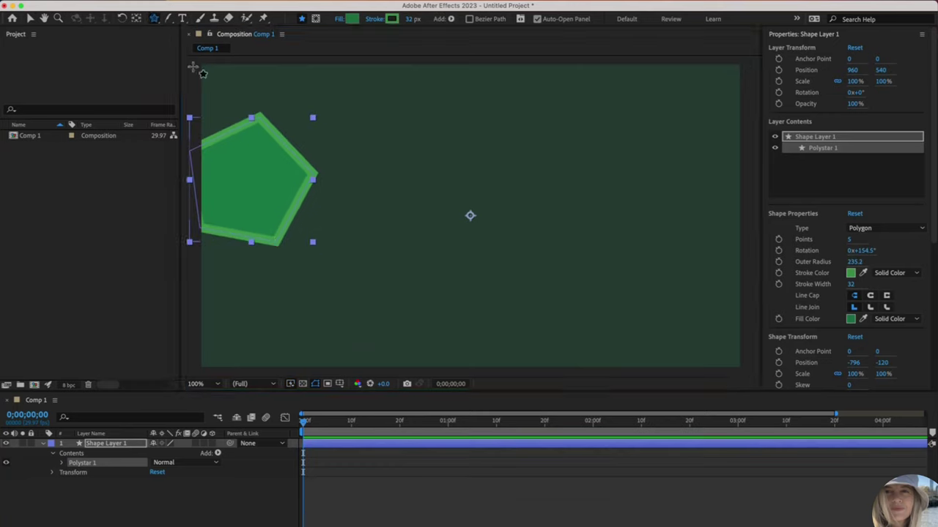
left_click_drag(550, 151, 619, 241)
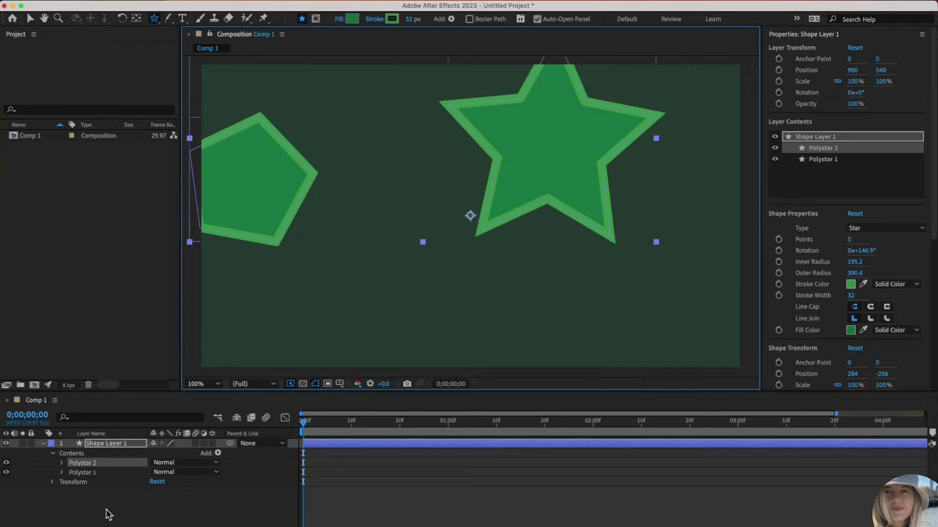
- Move the pentagon right and down to position -461.8, 20.3
left_click(849, 159)
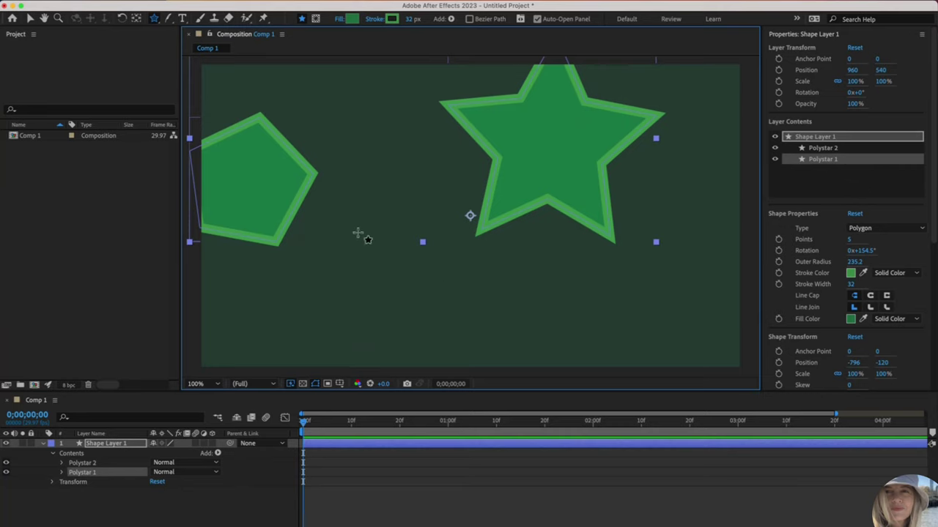
key("v")
left_click_drag(266, 195, 359, 237)
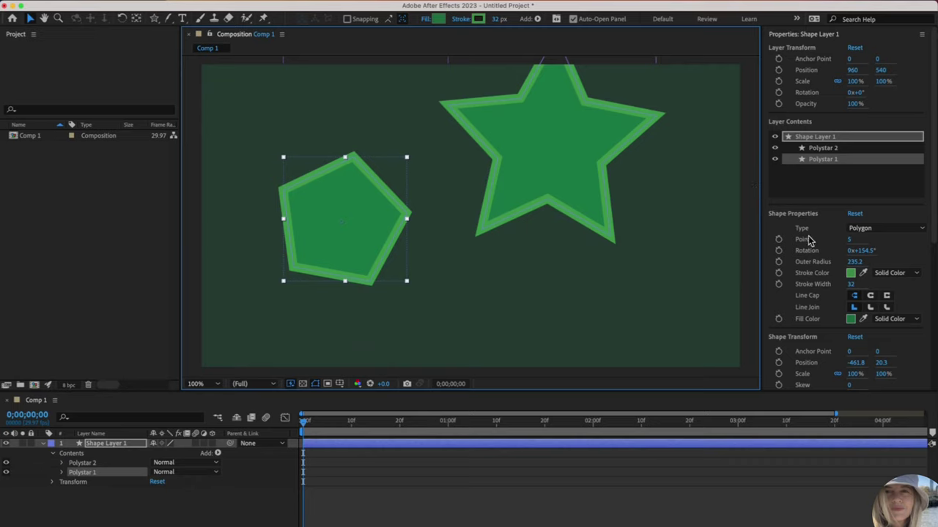
- Set the polygon's Points to 8, turning it into an octagon
left_click(850, 240)
type("3")
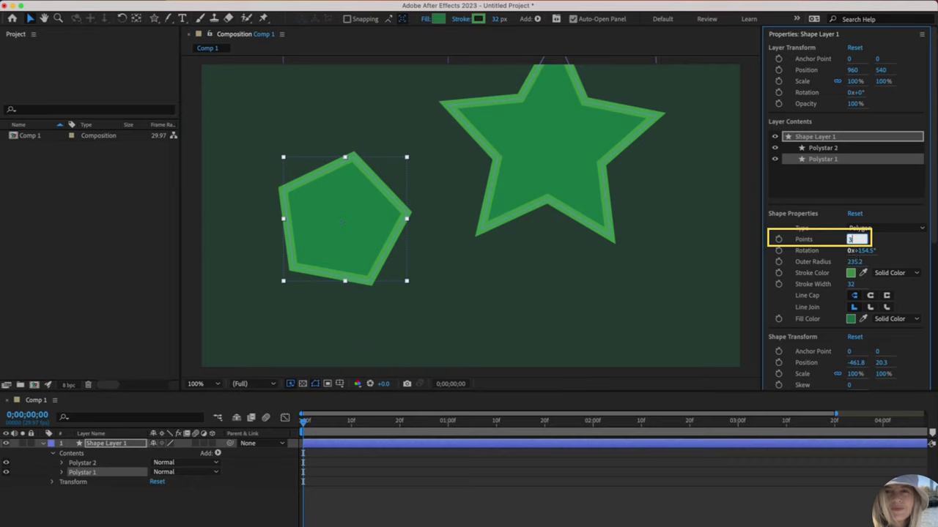
key("Return")
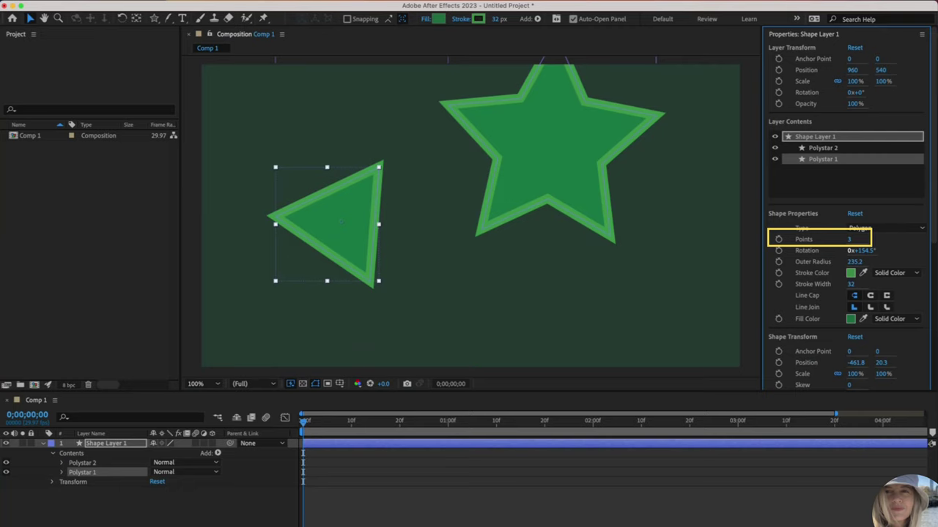
left_click(850, 239)
type("8")
key("Return")
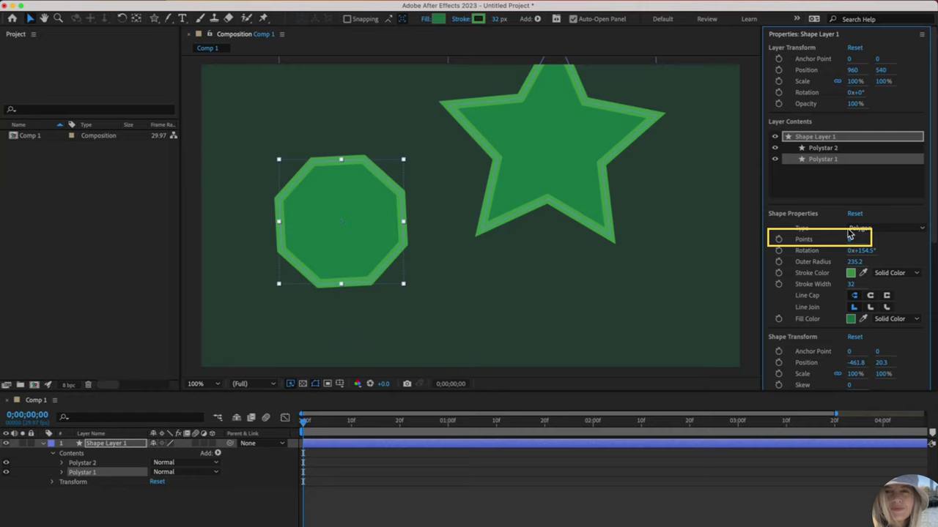
- Move the star down to 320.6, -41.2 and give it 7 points
left_click(838, 148)
left_click_drag(592, 145, 594, 203)
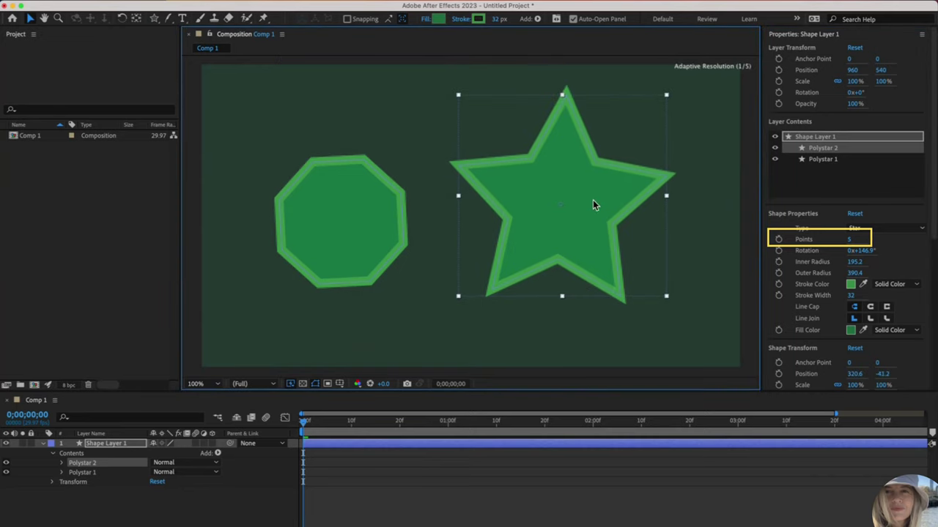
left_click(848, 240)
type("7")
key("Return")
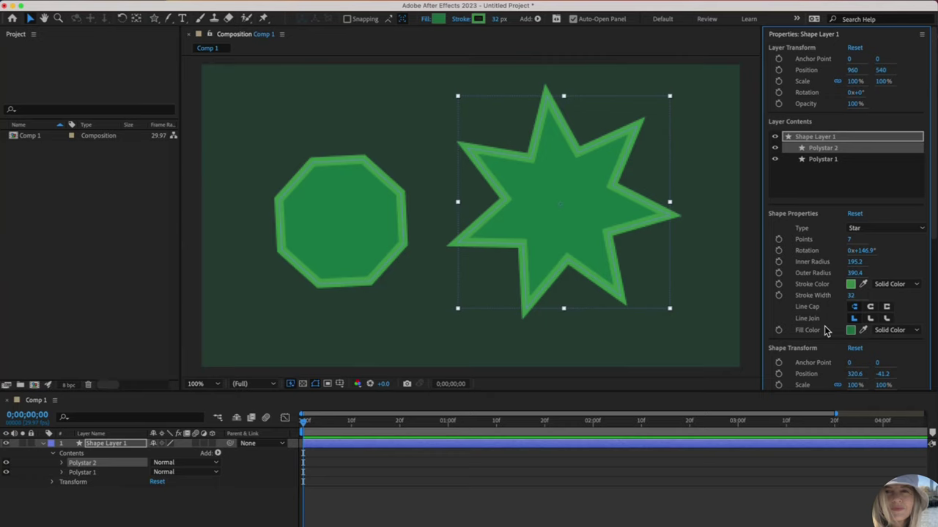